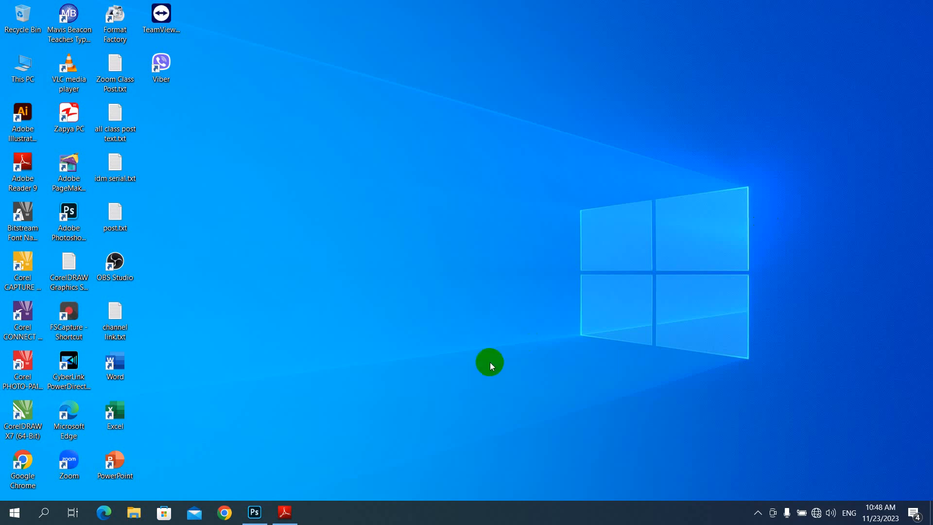
Step: Switch to Photoshop and open the image damage model.jpg from the design folder
left_click(254, 512)
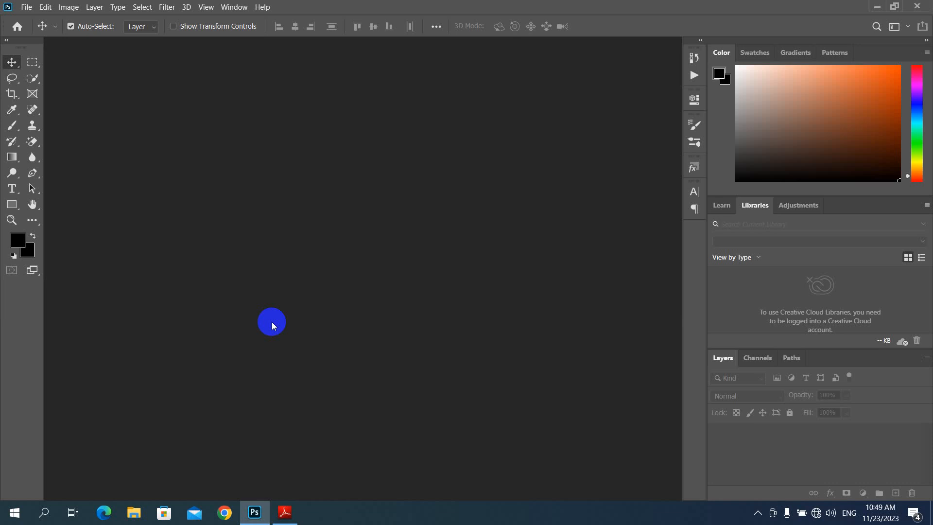
left_click(27, 7)
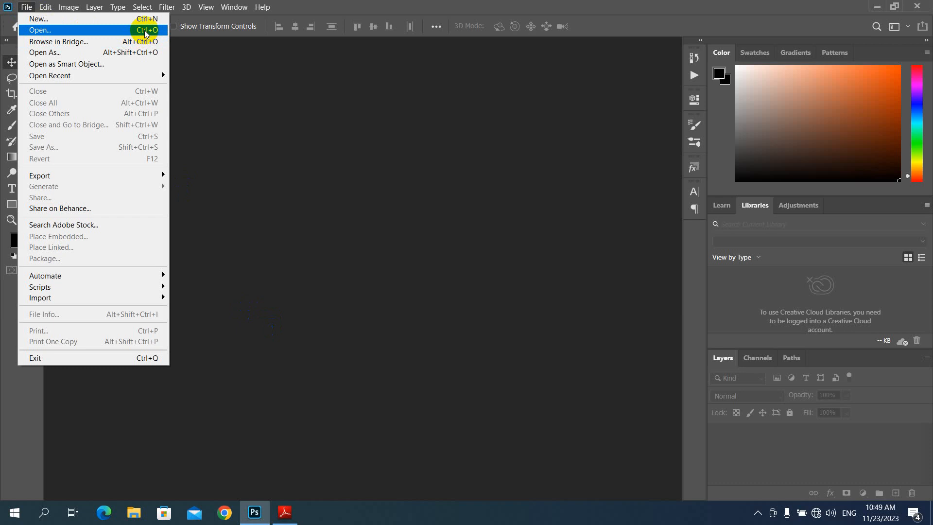
left_click(146, 32)
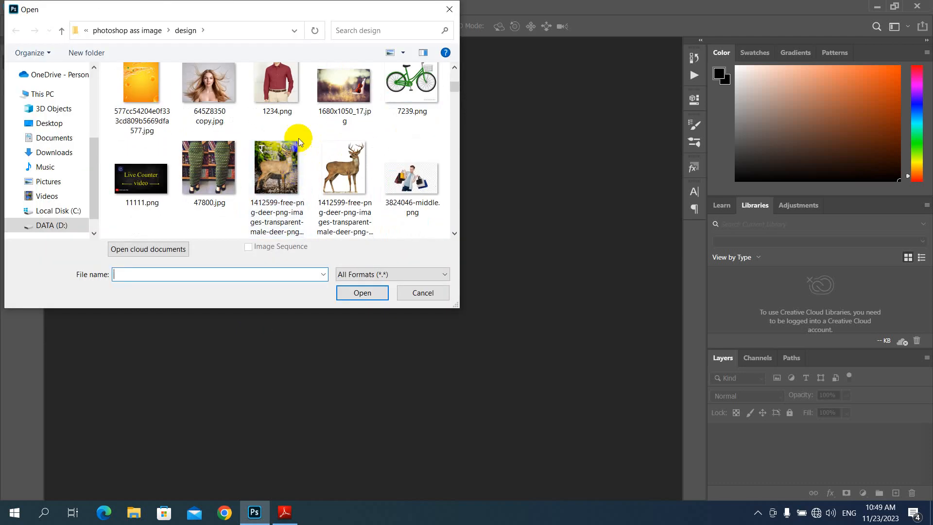
scroll(299, 138, "down", 8)
scroll(299, 130, "down", 8)
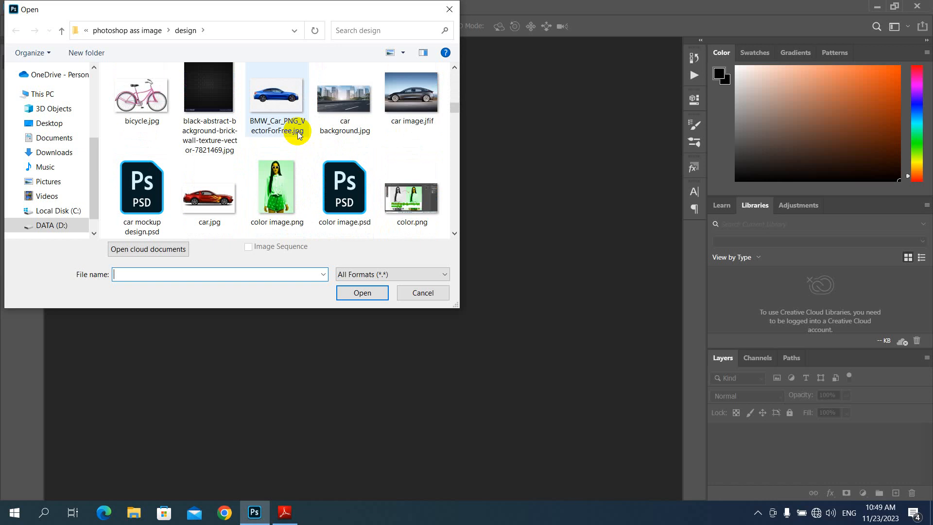
scroll(306, 122, "up", 1)
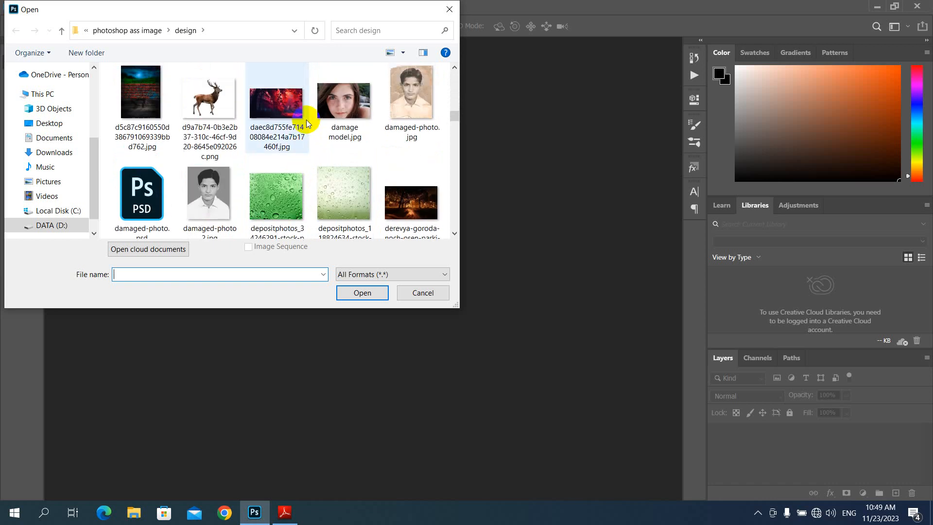
left_click(351, 101)
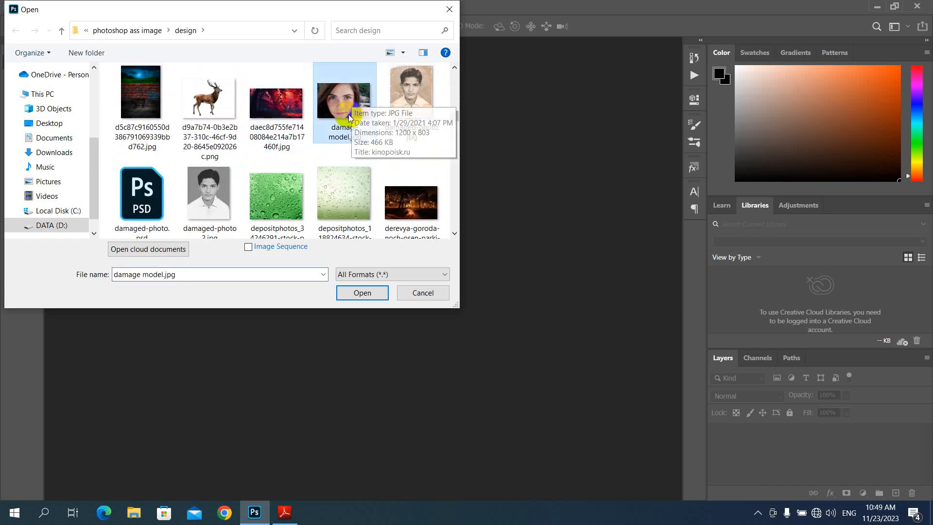
left_click(362, 293)
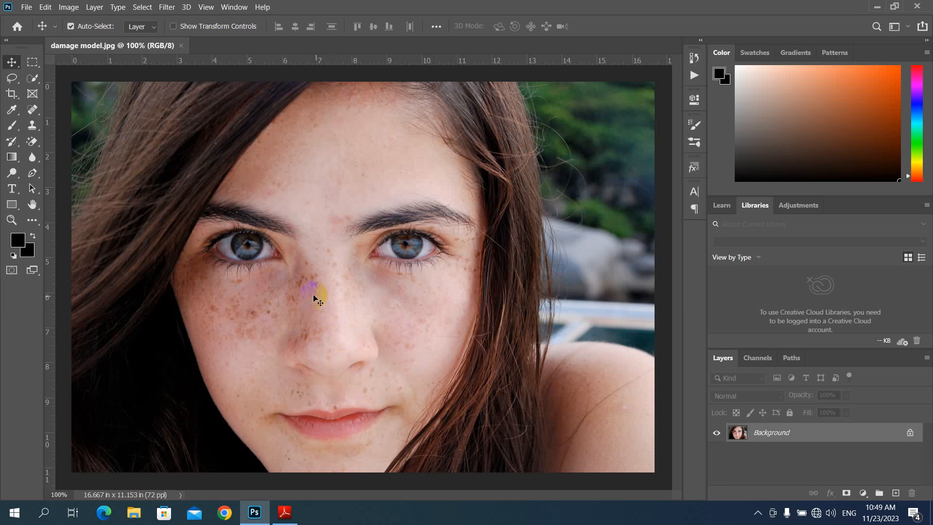
Step: Examine the freckles and blemishes on the model's cheeks and nose at different magnifications
scroll(290, 309, "up", 1)
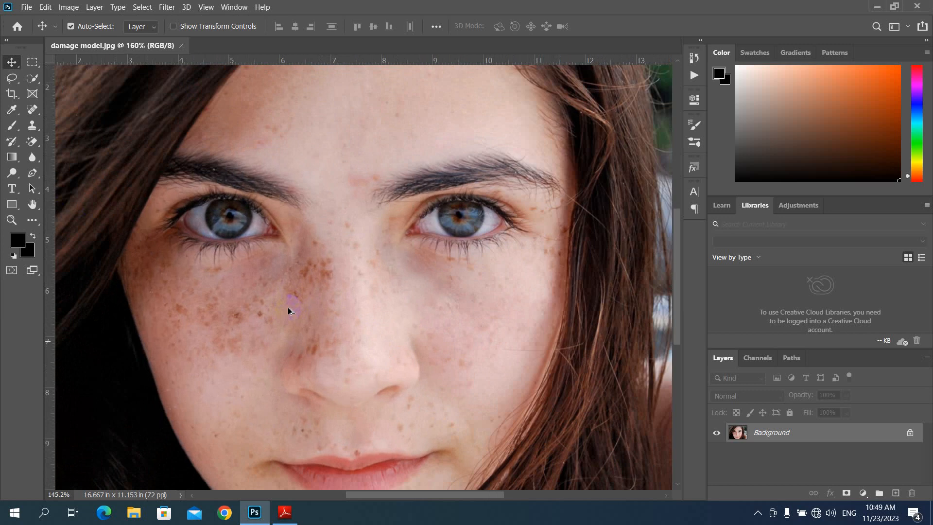
scroll(288, 311, "down", 2)
scroll(288, 311, "up", 2)
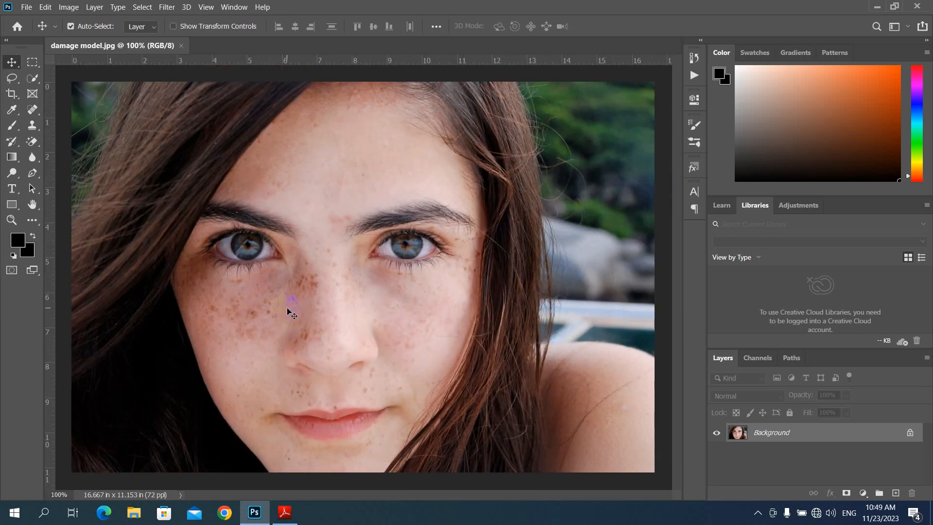
scroll(288, 308, "up", 1)
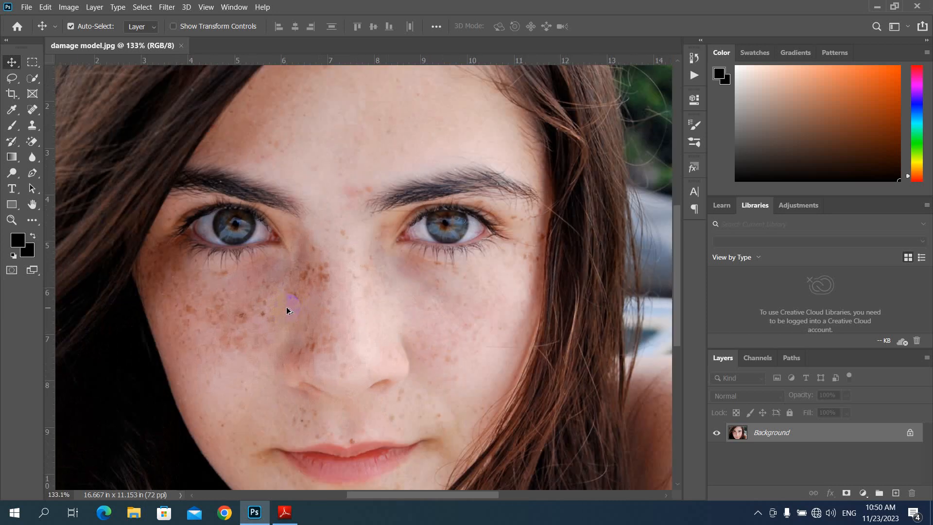
scroll(287, 307, "down", 2)
scroll(287, 307, "up", 3)
scroll(287, 308, "down", 2)
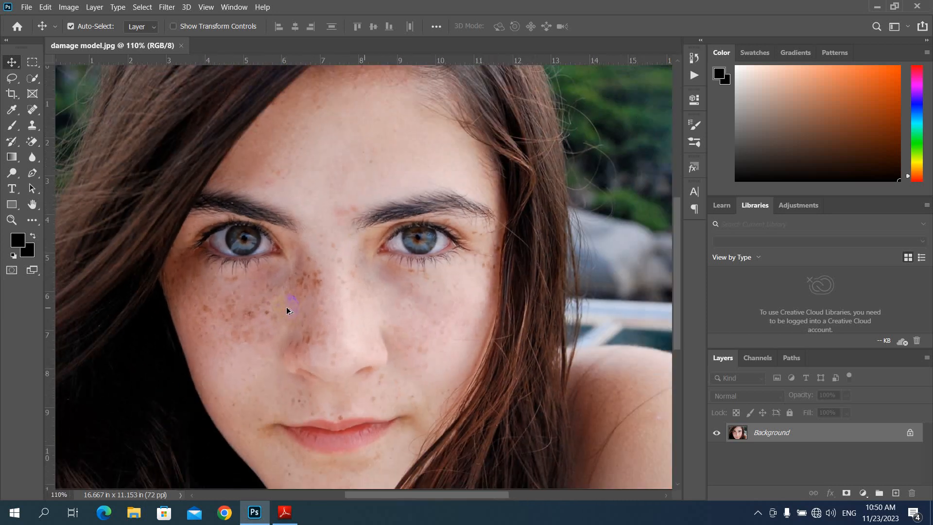
scroll(287, 308, "up", 1)
scroll(287, 307, "down", 1)
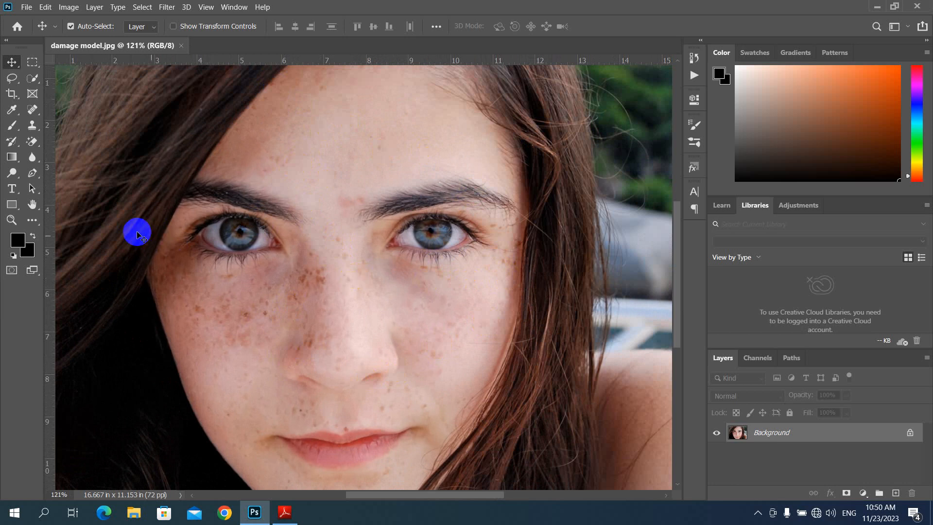
Step: Use the Spot Healing Brush at size 25, Content-Aware type, to remove spots on the upper forehead near the hairline
left_click(34, 112)
left_click_drag(37, 115, 102, 115)
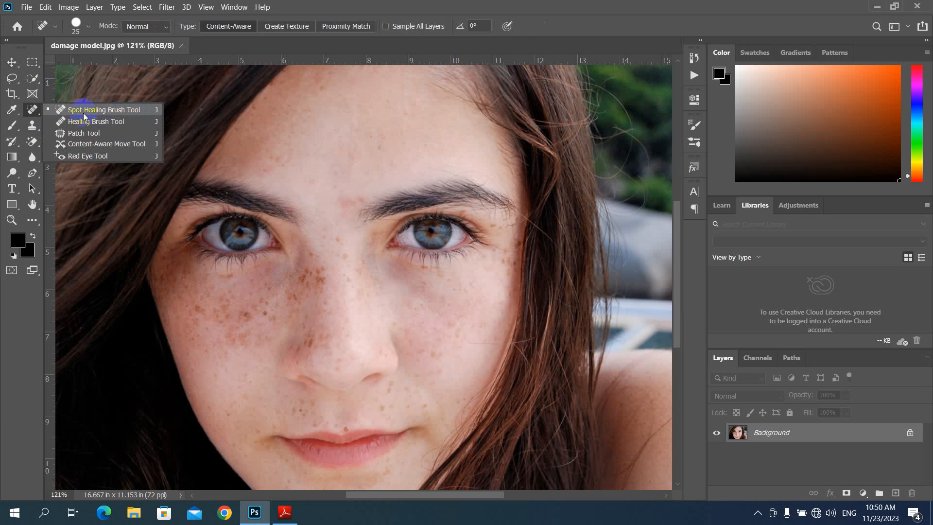
left_click(111, 113)
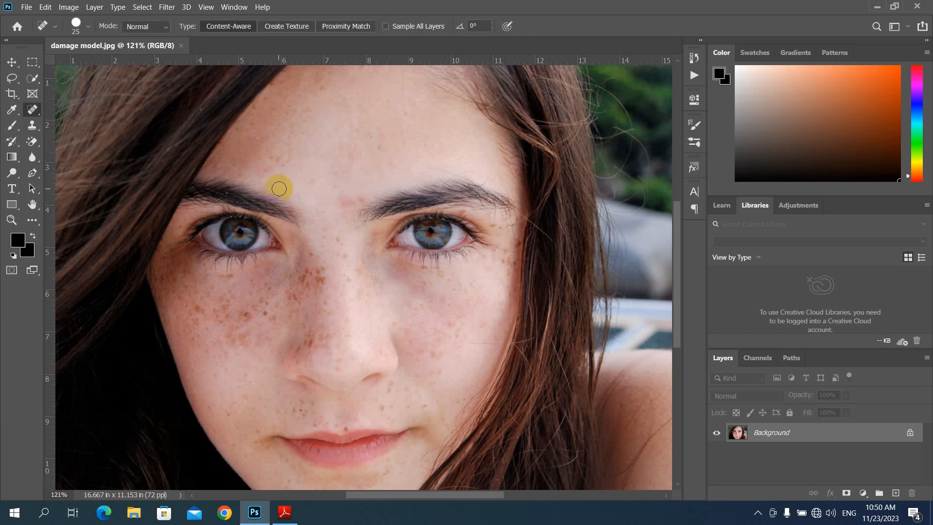
left_click_drag(280, 188, 298, 209)
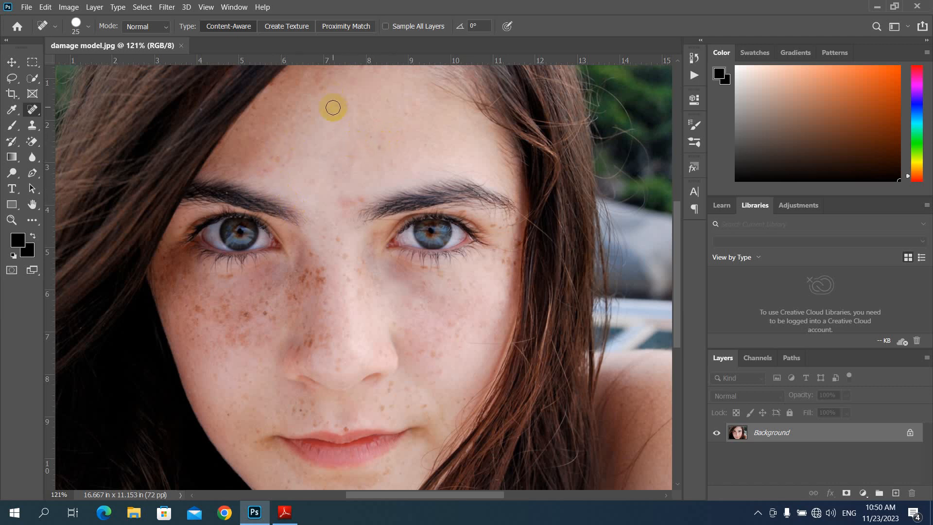
left_click_drag(333, 107, 325, 89)
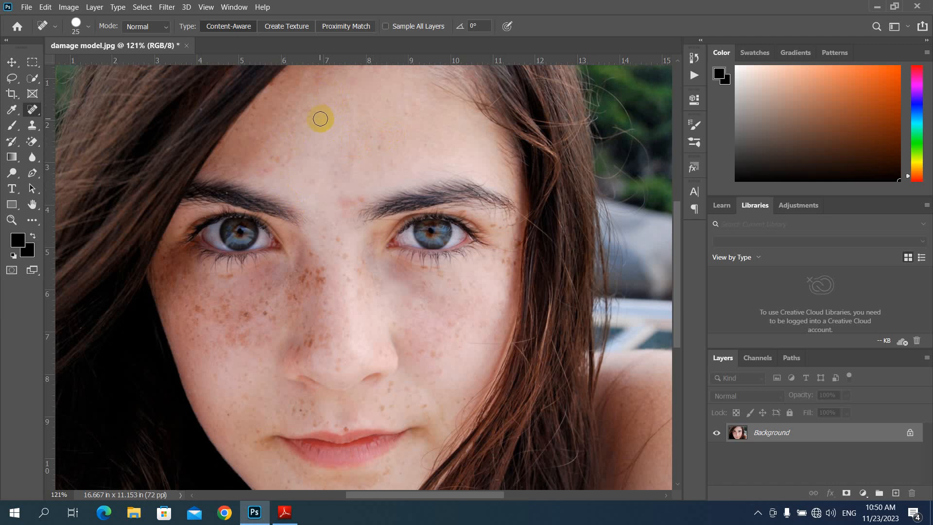
left_click_drag(302, 121, 290, 104)
Step: Heal the small spots on the forehead just above both eyebrows
left_click(273, 171)
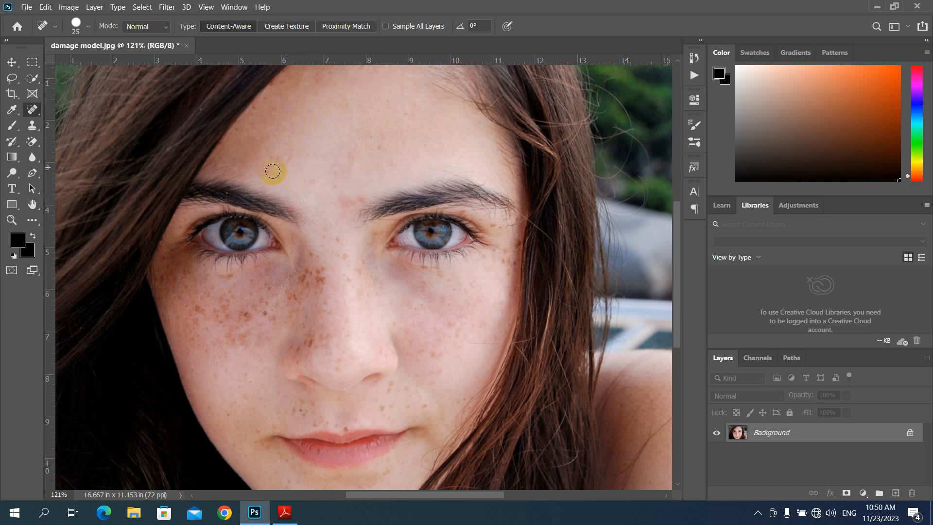
left_click(286, 173)
left_click(281, 162)
left_click(268, 171)
left_click(355, 161)
left_click(376, 150)
left_click(387, 181)
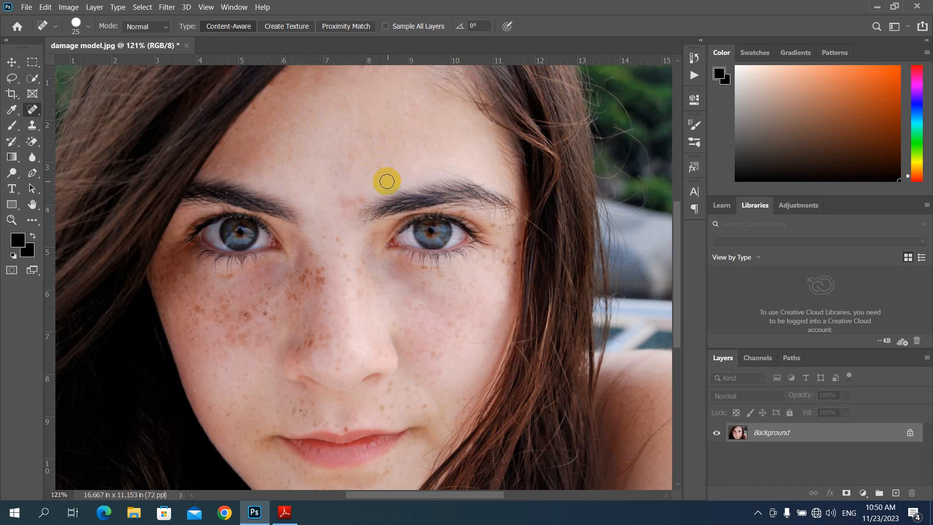
Step: Heal the spots beside the outer corner of the eye and beneath it, on the photo's right side of the face
left_click(501, 244)
left_click(496, 259)
left_click(493, 230)
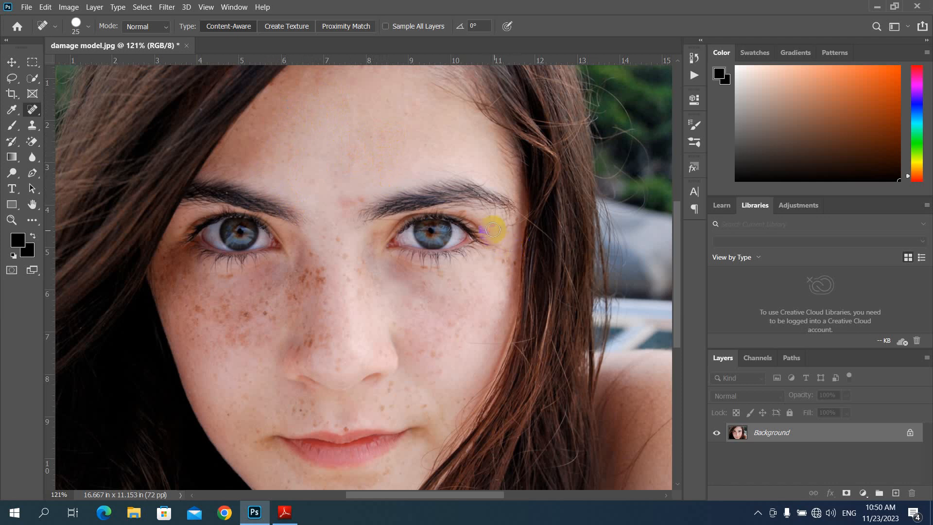
left_click(508, 265)
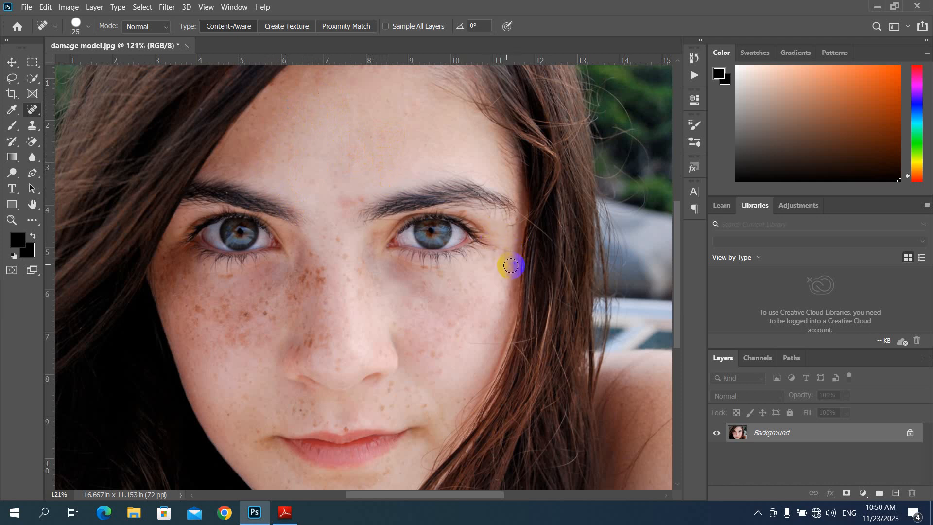
left_click_drag(438, 315, 441, 262)
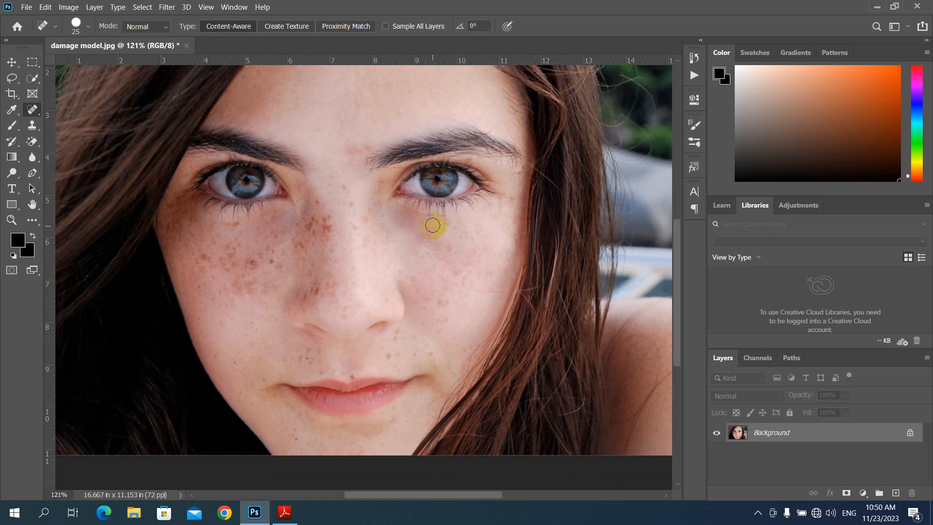
mouse_move(433, 218)
left_mouse_down()
mouse_move(467, 229)
mouse_move(452, 229)
left_mouse_up()
left_click_drag(412, 327, 413, 297)
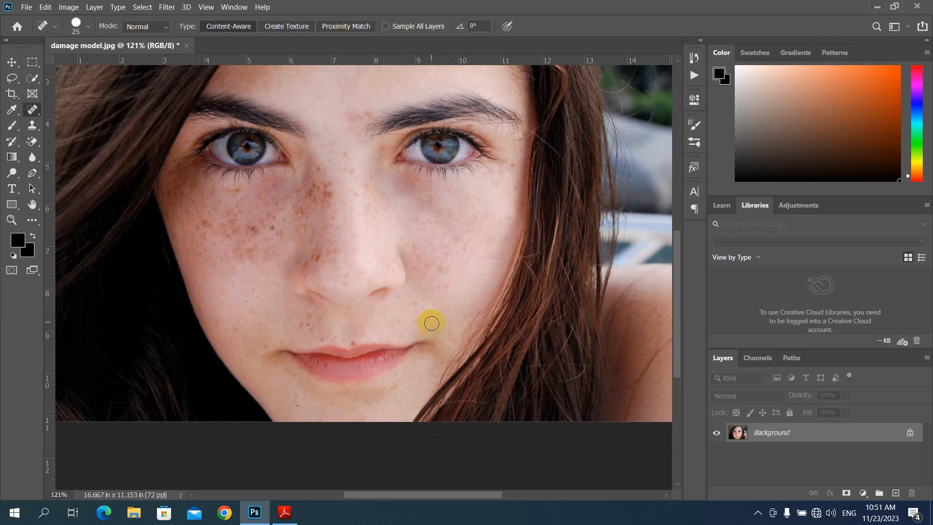
Step: Heal the spots around the upper lip and between the nose and mouth
left_click(415, 320)
left_click(354, 342)
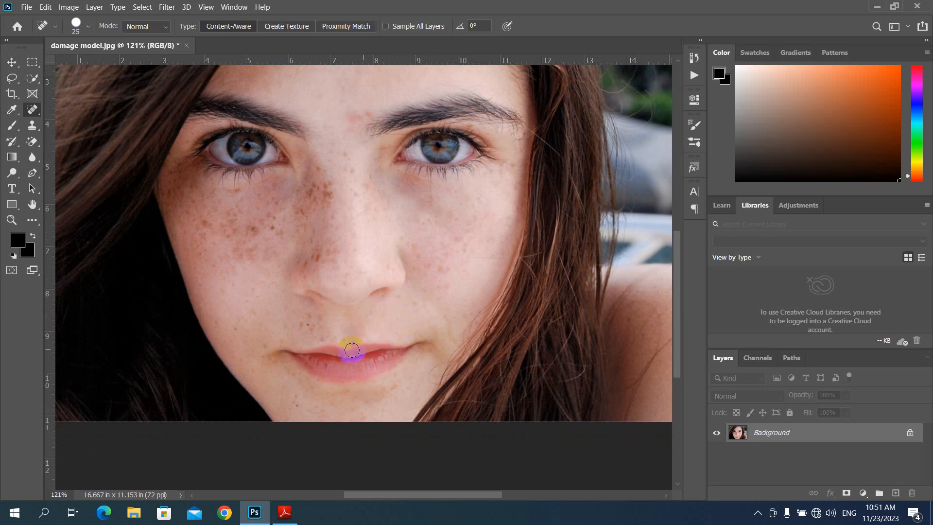
left_click(365, 325)
scroll(364, 321, "down", 1)
scroll(365, 322, "left", 1)
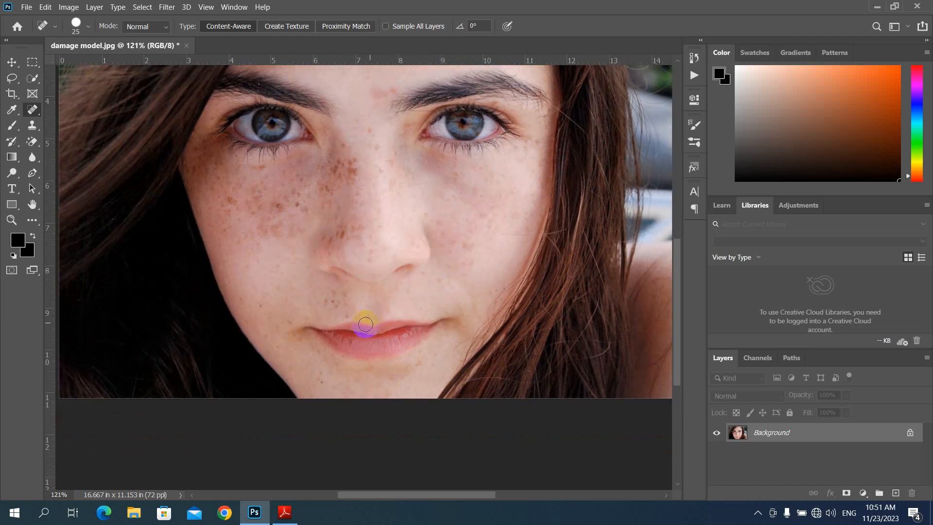
left_click(345, 314)
left_click(333, 302)
left_click(352, 298)
left_click(326, 306)
left_click(321, 291)
left_click(314, 307)
Step: Heal the spots on the lower cheek and at the mouth corner on the photo's left side of the face
left_click(262, 306)
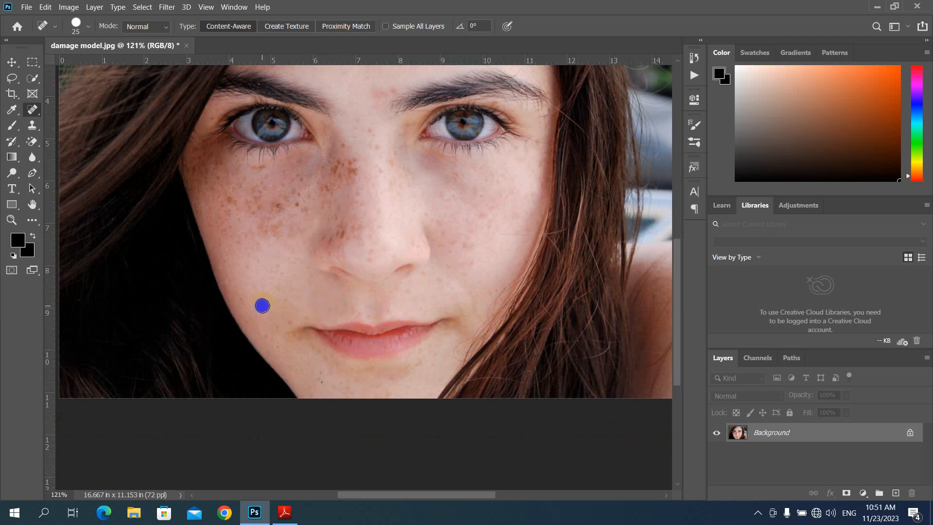
left_click(288, 325)
left_click_drag(311, 282, 305, 309)
left_click(307, 368)
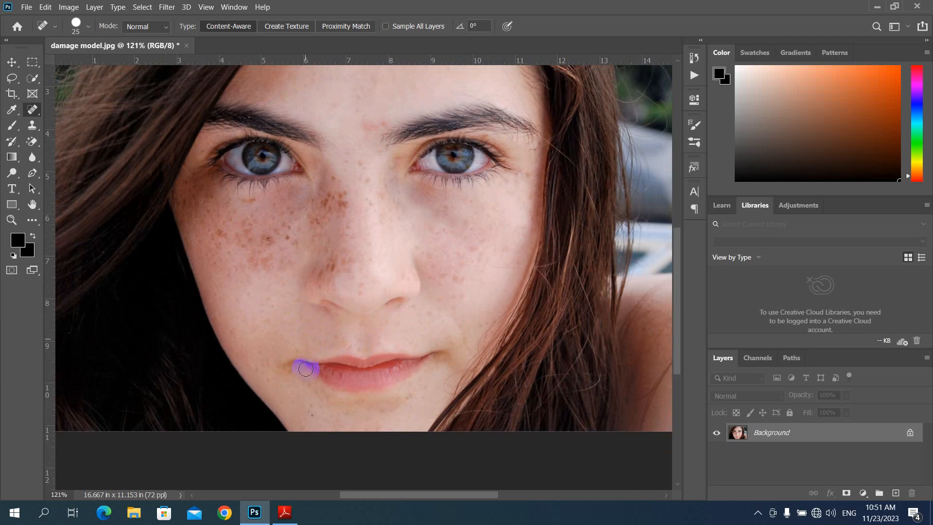
Step: Heal the dark freckles around the nostril wing on the photo's left side of the nose
scroll(334, 288, "up", 3)
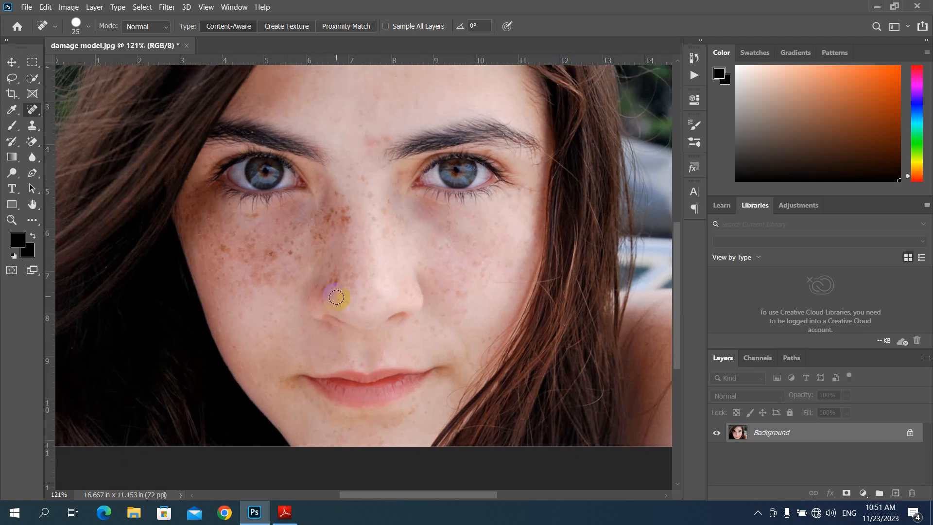
scroll(332, 297, "up", 1)
left_click(335, 271)
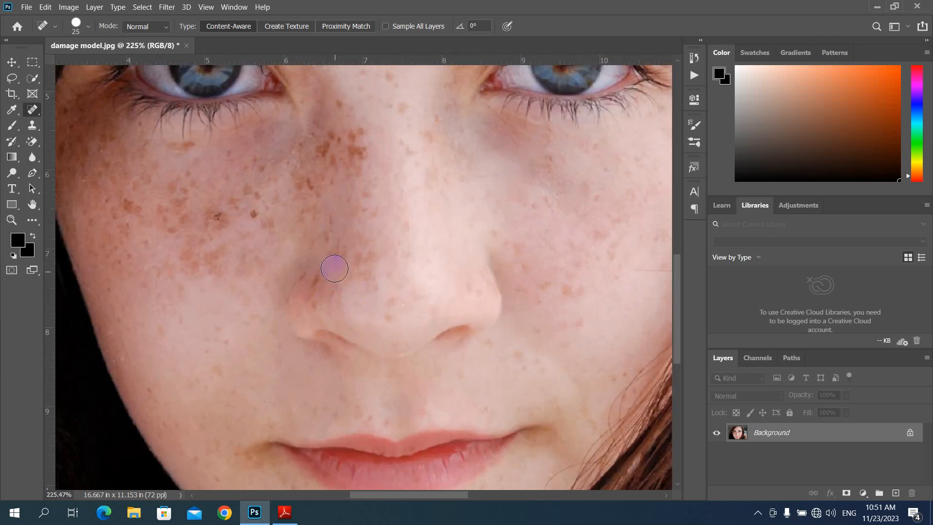
left_click(339, 256)
left_click(315, 277)
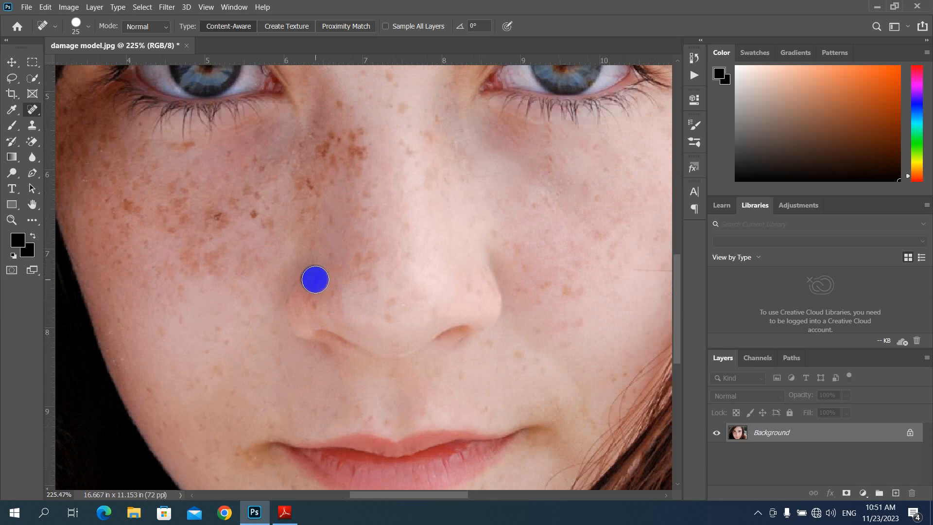
left_click_drag(298, 267, 320, 280)
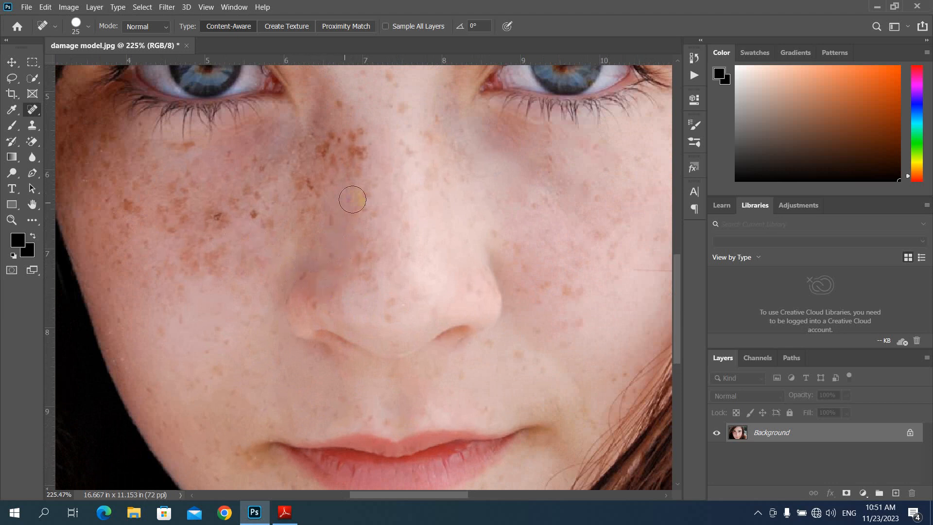
Step: Heal the cluster of dark freckles along the side of the nose bridge, on the photo's left
mouse_move(357, 158)
left_mouse_down()
mouse_move(363, 148)
mouse_move(334, 142)
mouse_move(336, 110)
mouse_move(348, 106)
mouse_move(322, 149)
mouse_move(335, 167)
mouse_move(305, 196)
mouse_move(306, 186)
mouse_move(318, 204)
mouse_move(323, 183)
left_mouse_up()
left_click_drag(309, 240, 335, 214)
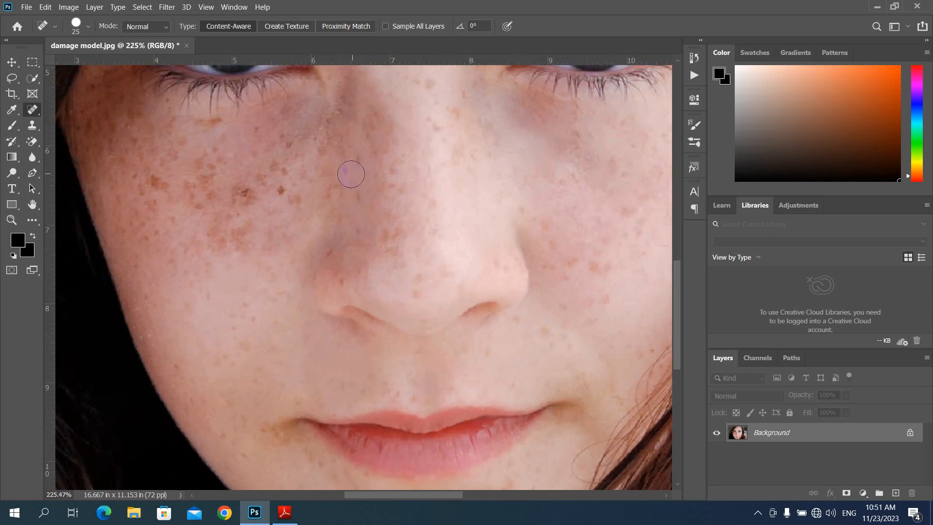
left_click(360, 196)
left_click(337, 190)
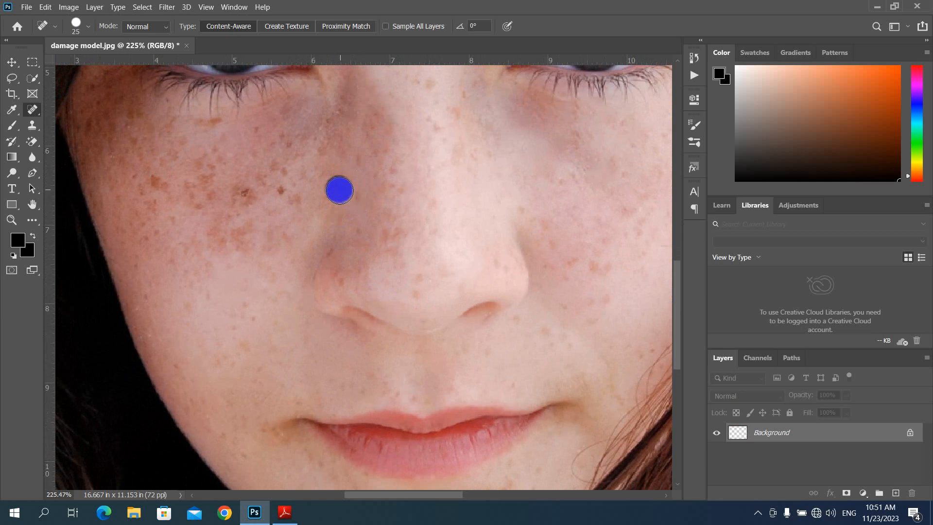
Step: Heal the freckles on the inner upper cheek, beneath the eye on the photo's left
left_click(284, 182)
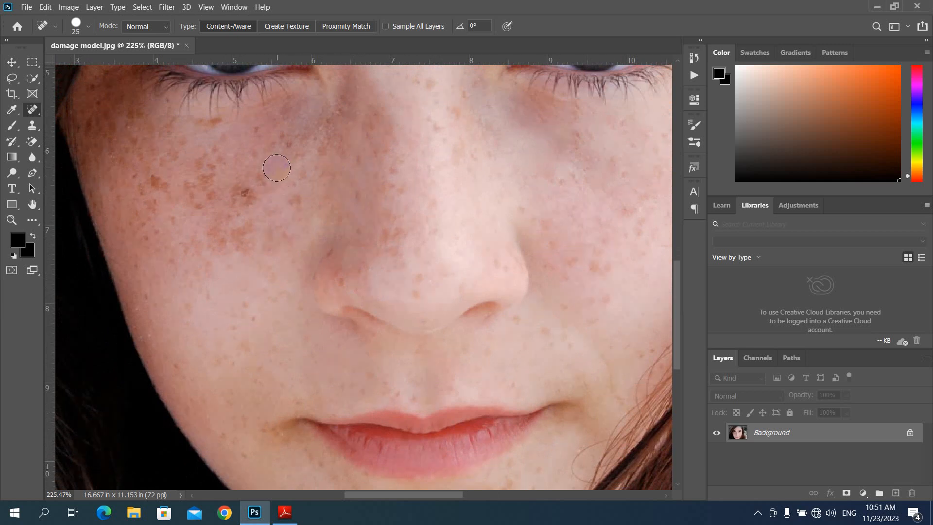
left_click_drag(289, 145, 295, 155)
left_click(286, 141)
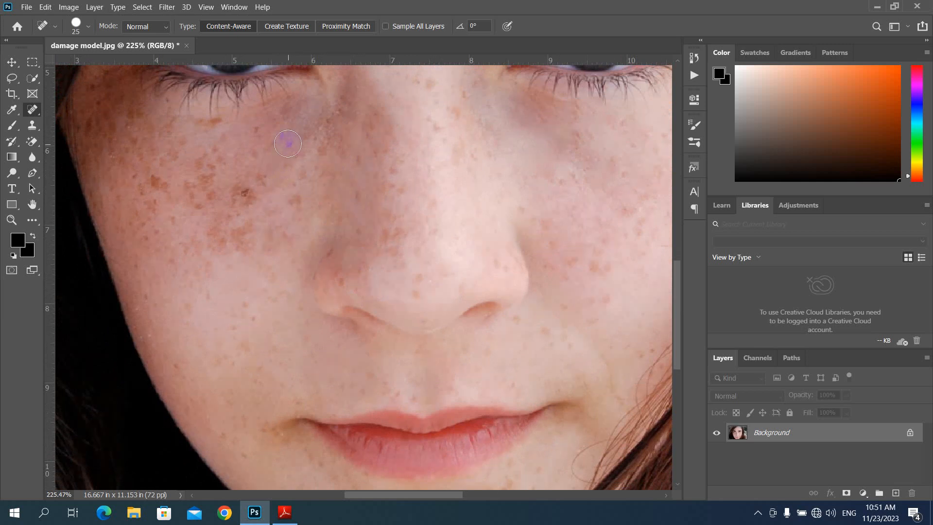
left_click(278, 150)
left_click(272, 146)
left_click(282, 129)
left_click(267, 131)
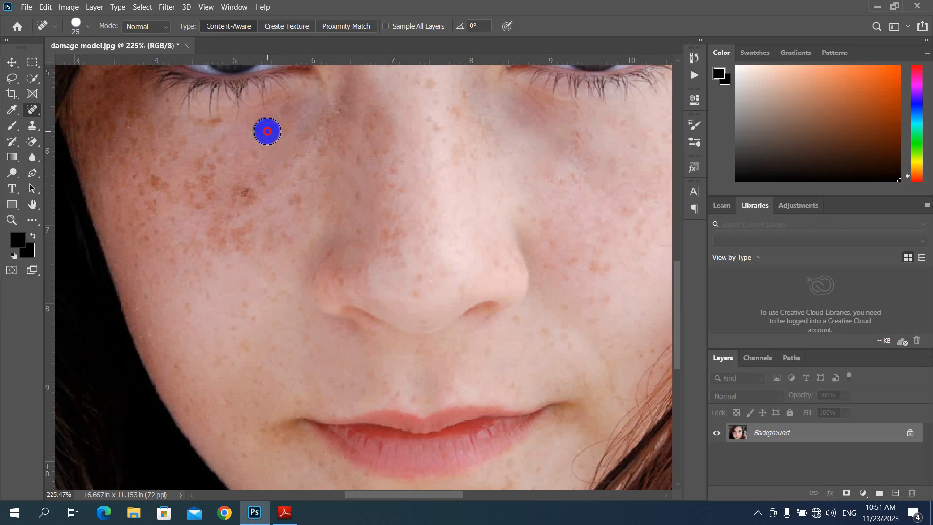
Step: Heal the freckles across the middle and outer upper cheek on the photo's left, reducing the healing brush size to 20
left_click(217, 123)
left_click(222, 160)
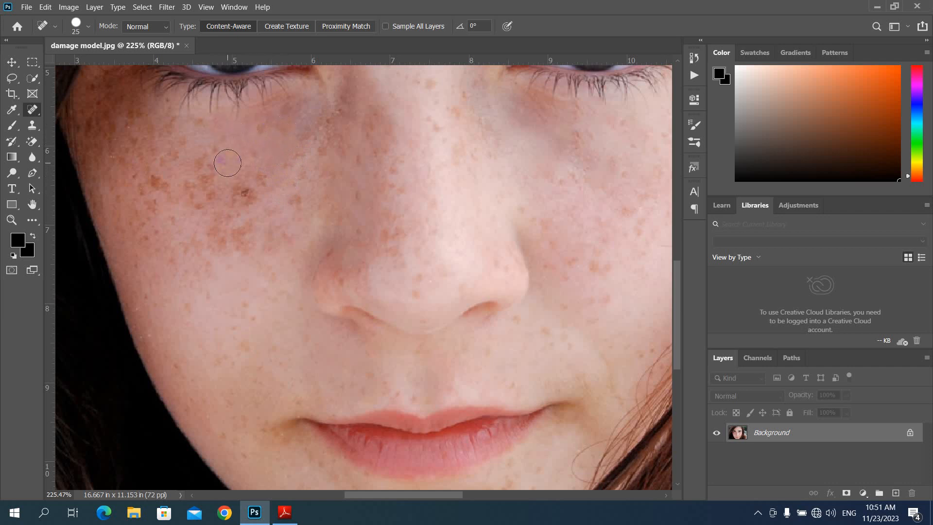
key("bracketleft")
left_click(218, 151)
key("bracketright")
left_click(204, 123)
left_click(165, 158)
left_click(160, 183)
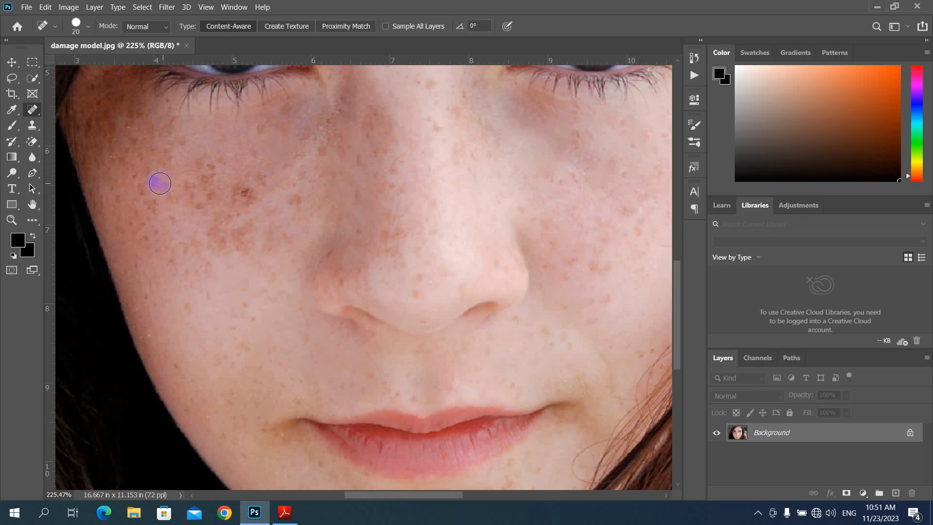
Step: Heal the dark spot in the middle of the photo's left cheek and the spots between it and the nose
left_click(244, 193)
left_click(297, 201)
left_click(287, 164)
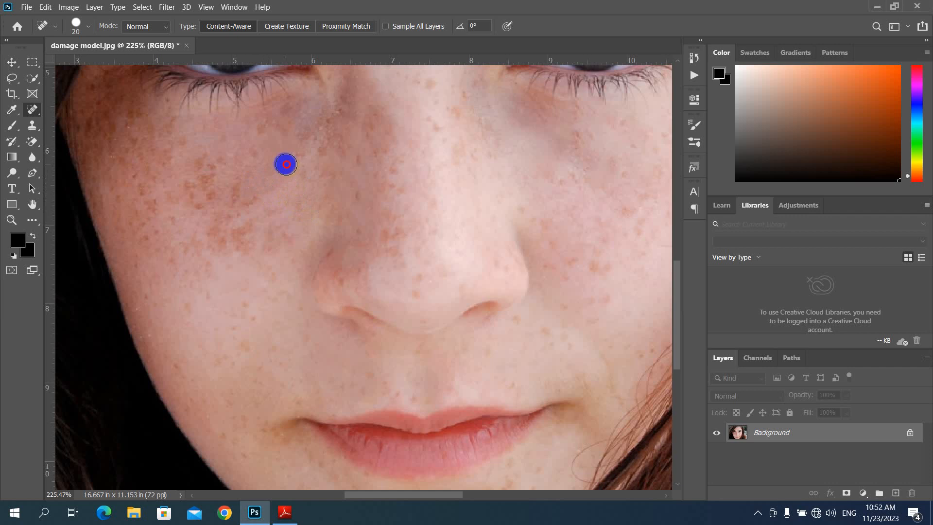
Step: Heal the spots along the photo's left side of the nose and the dense freckle patch on the adjoining cheek
left_click(362, 158)
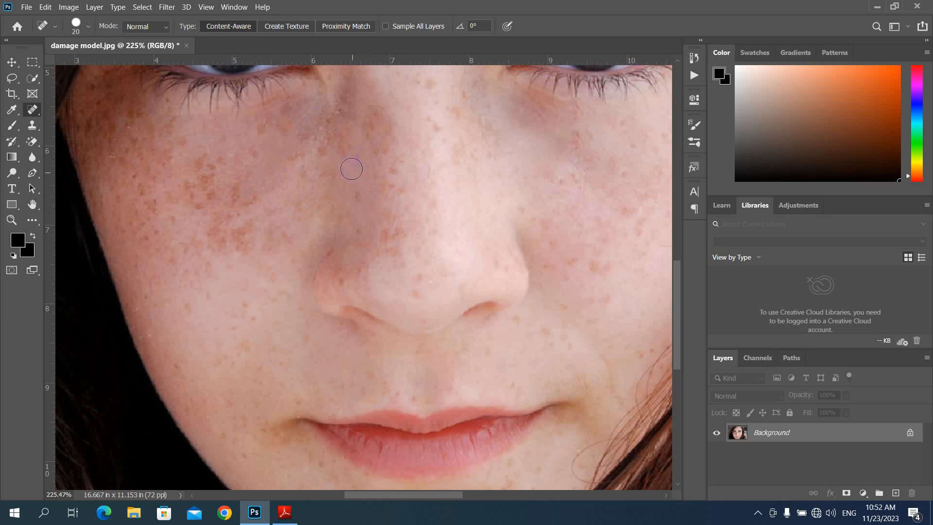
left_click(355, 159)
left_click(329, 249)
left_click(340, 243)
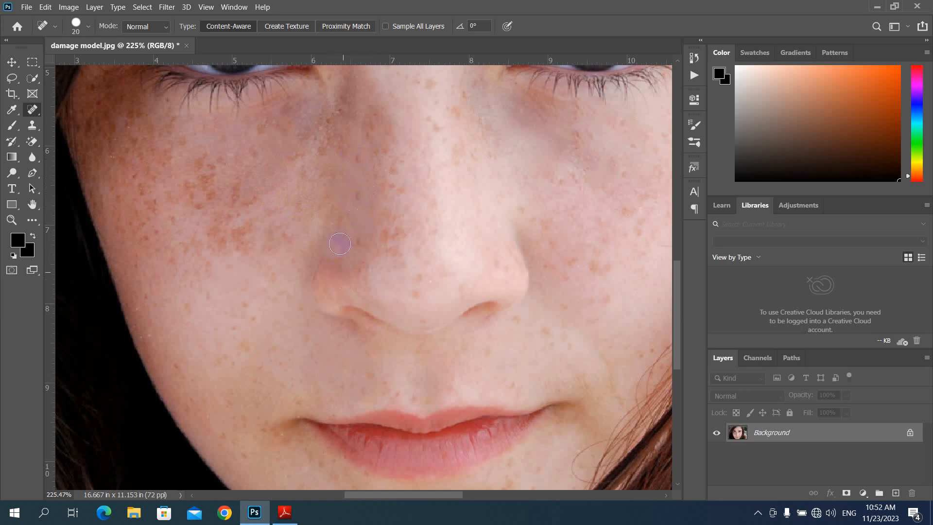
mouse_move(329, 181)
left_mouse_down()
mouse_move(325, 152)
mouse_move(334, 160)
left_mouse_up()
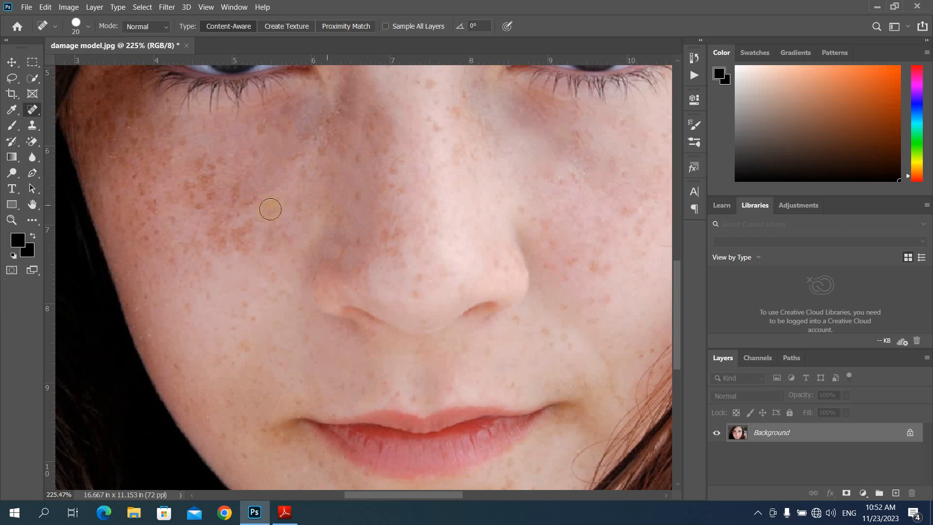
left_click(213, 197)
mouse_move(213, 198)
left_mouse_down()
mouse_move(202, 165)
mouse_move(211, 166)
mouse_move(193, 185)
mouse_move(195, 206)
mouse_move(232, 193)
mouse_move(264, 217)
left_mouse_up()
Step: Heal the freckles down the nose bridge, from between the eyes to the middle of the nose
scroll(265, 217, "down", 5)
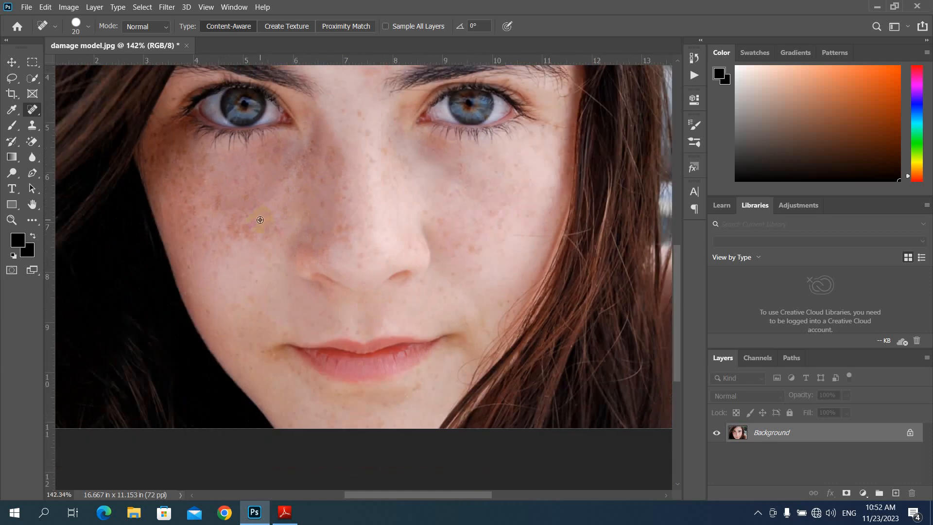
scroll(259, 227, "up", 2)
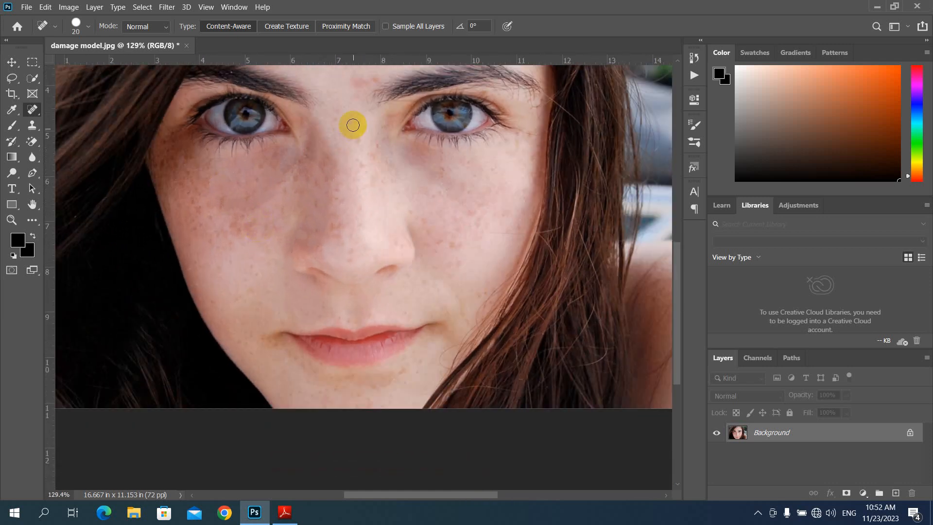
left_click(338, 121)
left_click(358, 139)
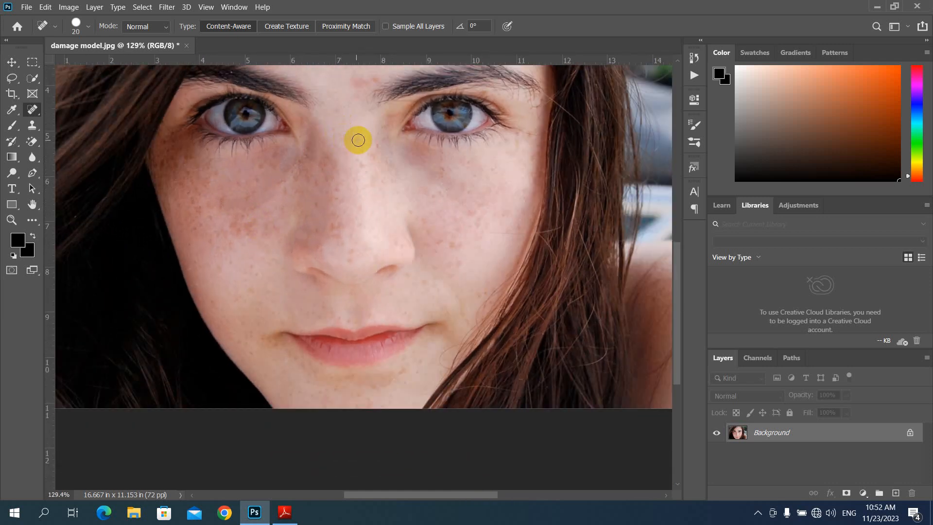
left_click(369, 160)
left_click(363, 164)
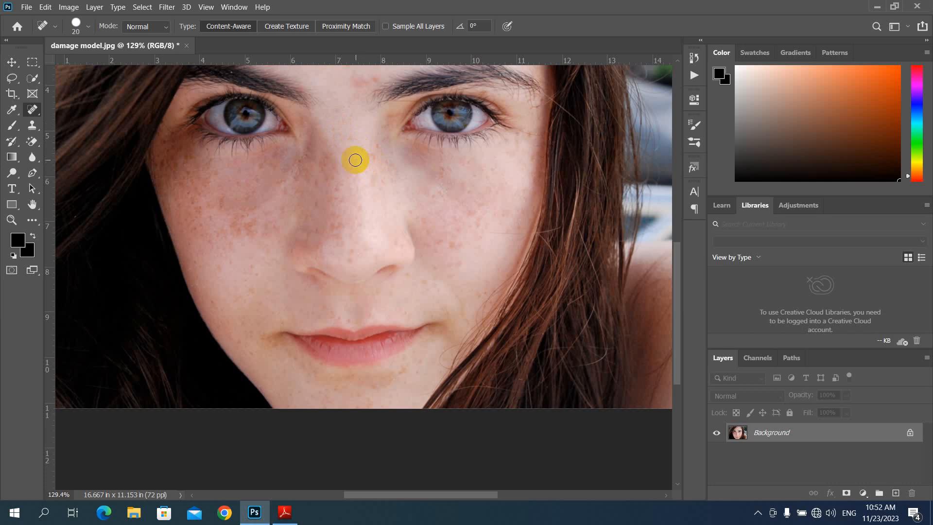
left_click(339, 191)
left_click(341, 202)
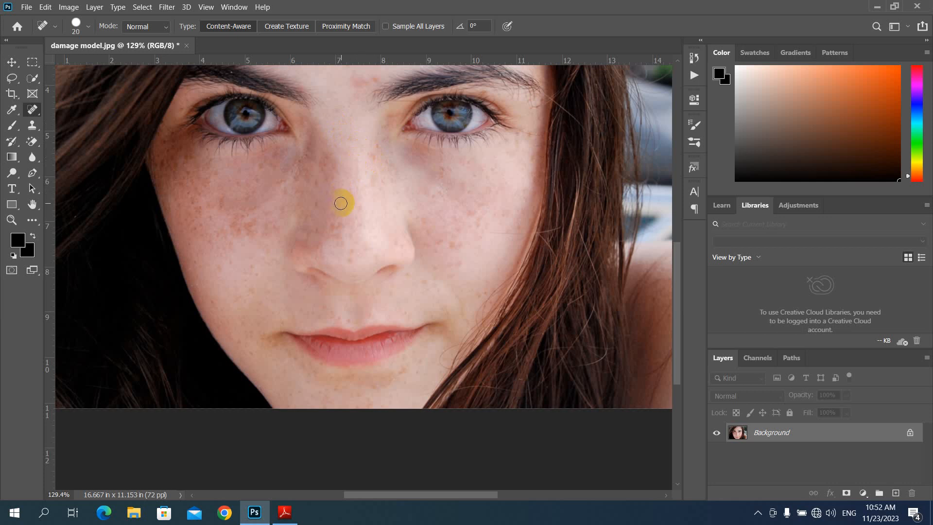
left_click(333, 200)
left_click(340, 223)
Step: Heal the red mark between the eyebrows and the spots on the photo's left cheek beside the nose
left_click_drag(335, 190, 350, 243)
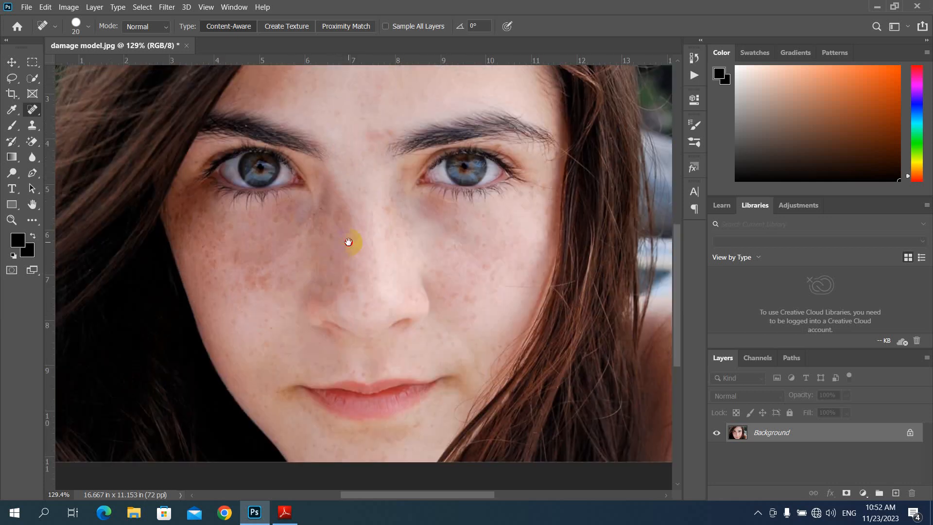
left_click(389, 139)
left_click(297, 252)
left_click(300, 243)
left_click(286, 284)
Step: Enlarge the healing brush to 35 and heal the freckle cluster in the middle of the photo's left cheek
key("bracketright")
key("bracketright")
key("bracketright")
left_click(267, 277)
mouse_move(270, 277)
left_mouse_down()
mouse_move(252, 277)
mouse_move(256, 288)
left_mouse_up()
left_click(252, 267)
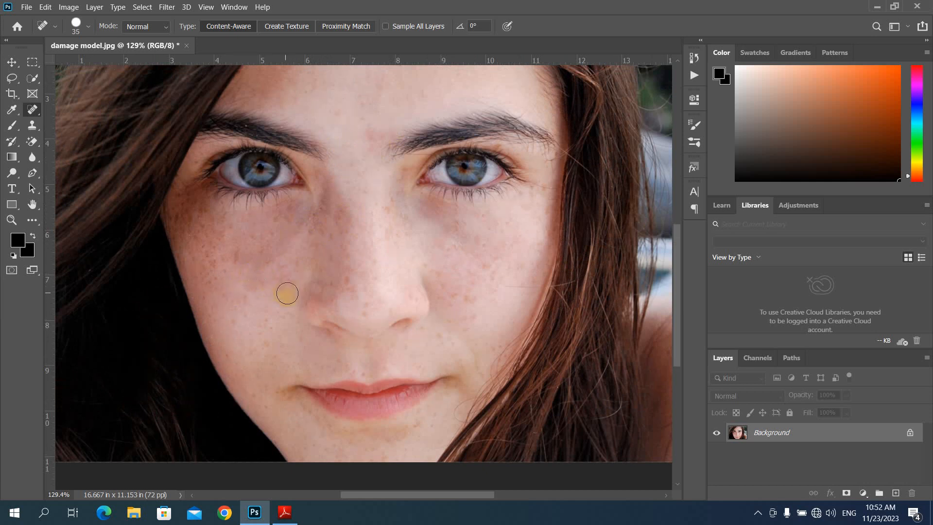
Step: Heal the freckle patch on the photo's right cheek and the spots on the outer cheek on the photo's left
left_click_drag(451, 298, 492, 284)
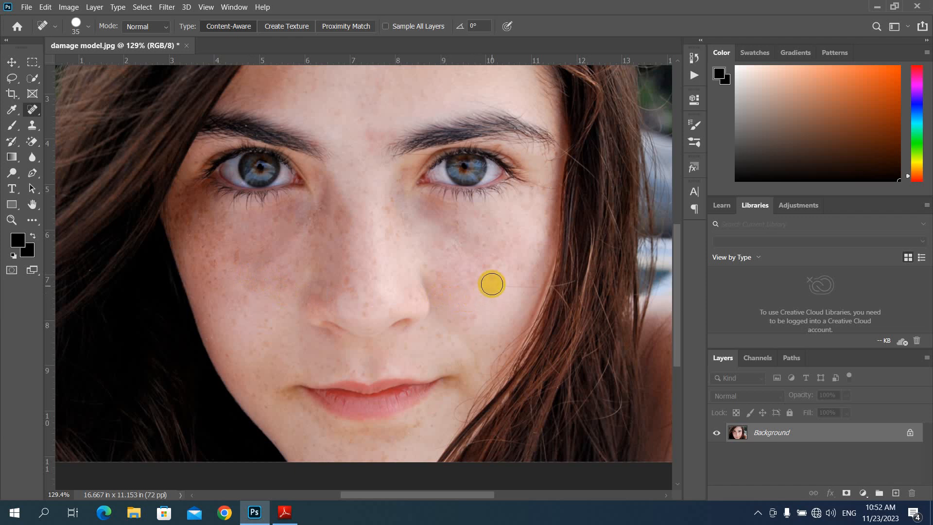
left_click(486, 269)
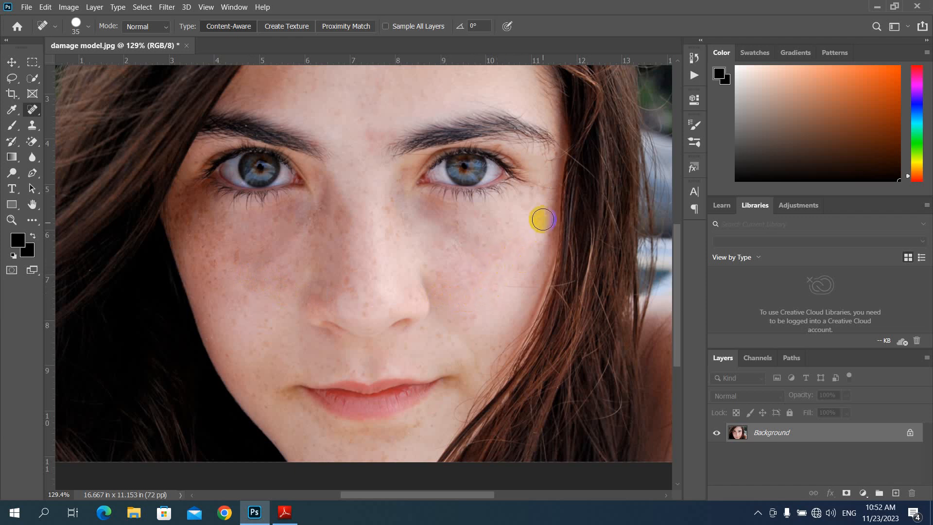
left_click(206, 229)
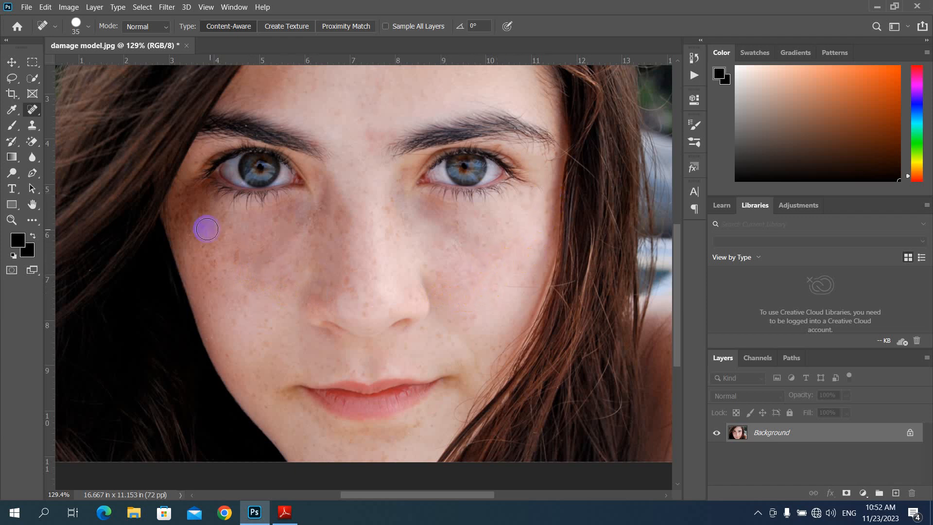
left_click(202, 213)
left_click(216, 237)
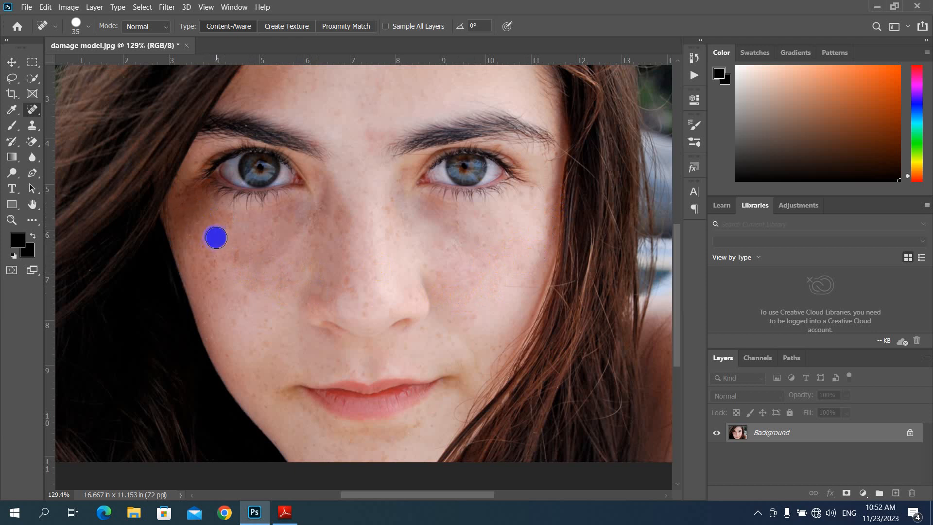
left_click(225, 220)
left_click(215, 260)
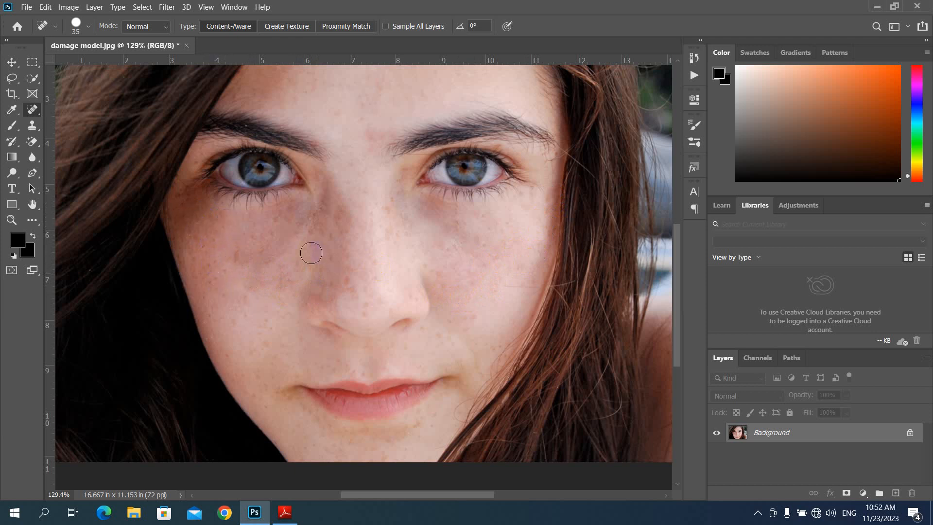
Step: Heal the remaining spots along the side of the nose and near its tip
left_click(350, 277)
left_click(345, 225)
left_click(340, 212)
left_click(333, 237)
left_click(333, 261)
left_click(370, 289)
Step: Heal the spots below the nostril on the photo's right and on the lower cheek on the photo's left
left_click(410, 336)
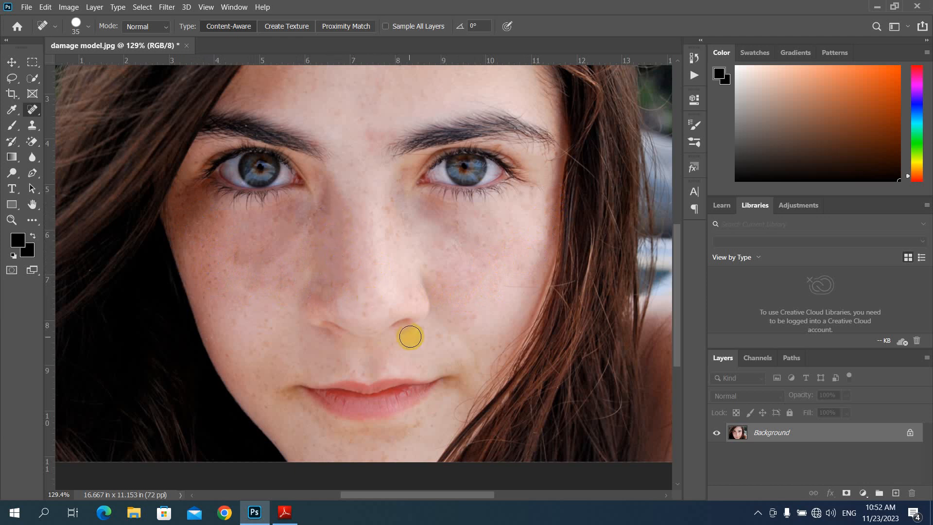
left_click(437, 337)
left_click(425, 334)
left_click(412, 343)
left_click(285, 342)
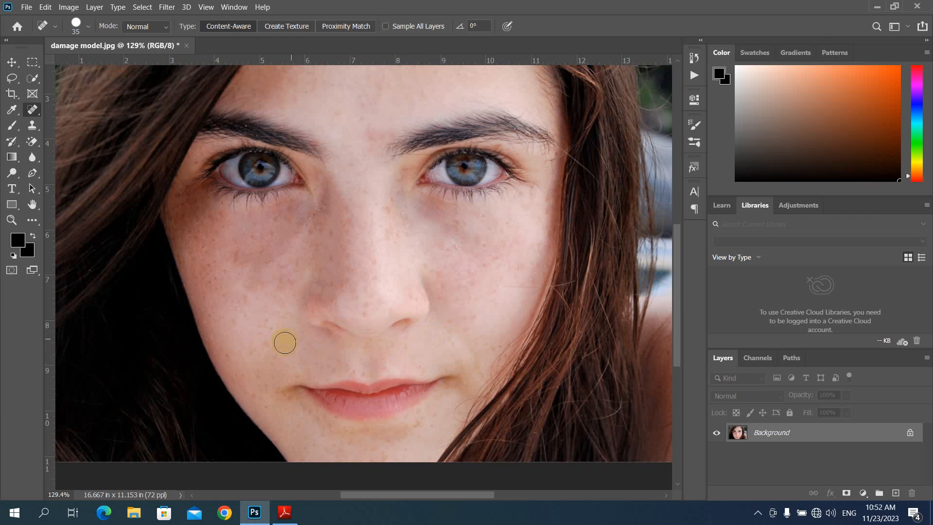
left_click(270, 345)
Step: Examine the retouched skin with the whole portrait in view
scroll(291, 276, "down", 5)
left_click(293, 279)
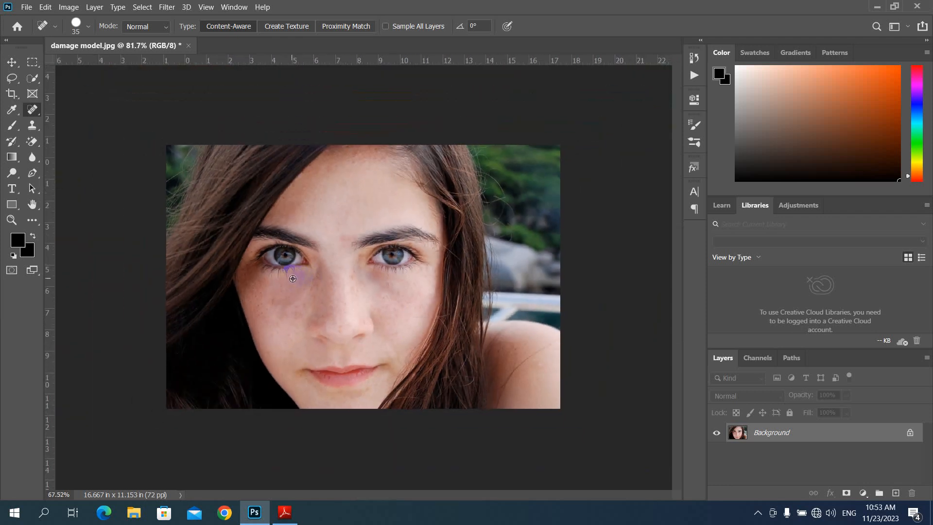
scroll(293, 279, "up", 3)
left_click(317, 220)
left_click(422, 295)
left_click(368, 279)
left_click(414, 343)
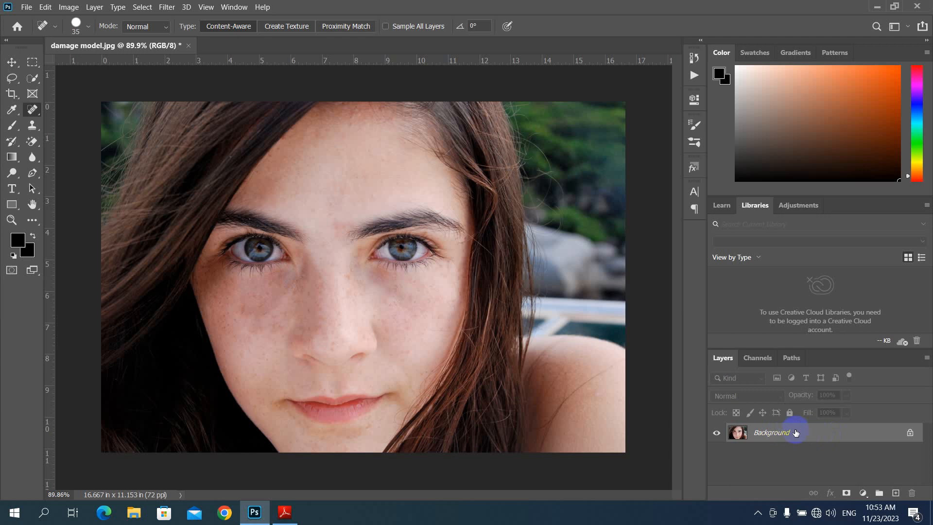
left_click(409, 246)
left_click(341, 356)
left_click(378, 280)
Step: Duplicate the Background layer, and duplicate the resulting layer once more
key("ctrl+j")
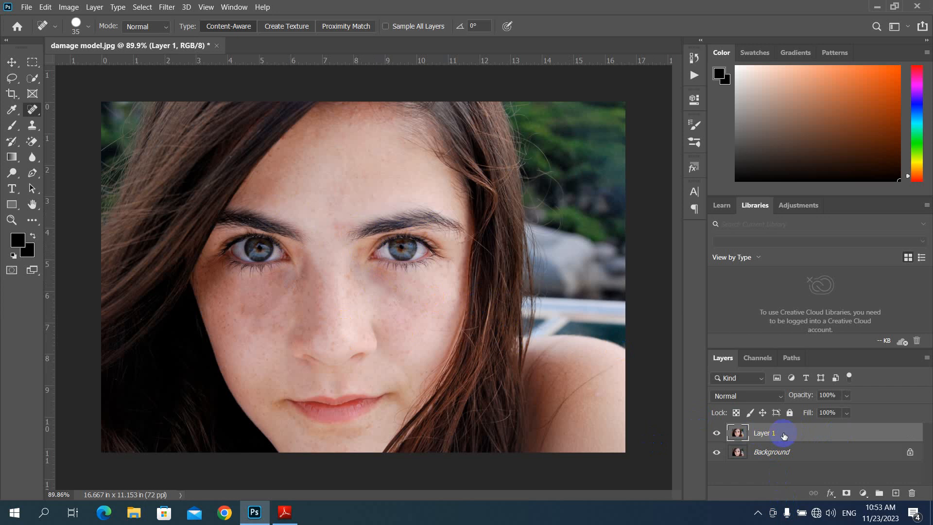
key("ctrl+j")
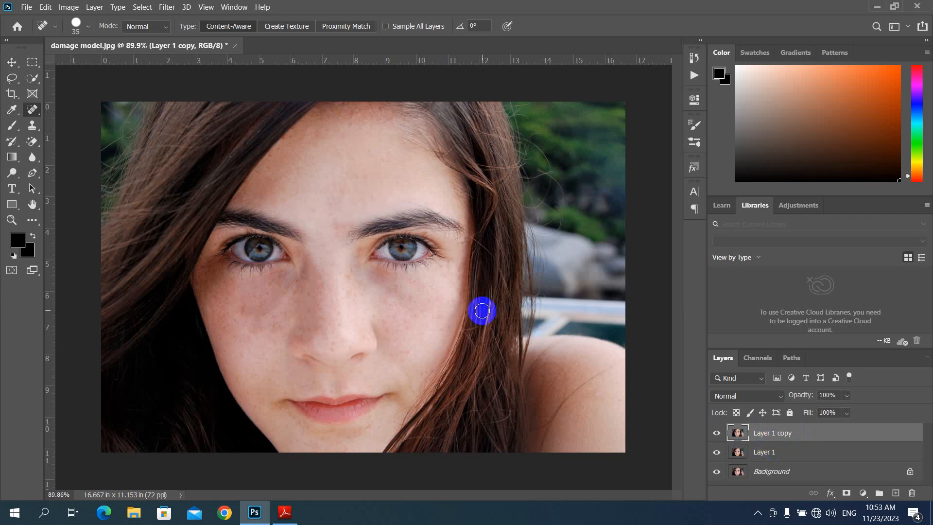
left_click(482, 311)
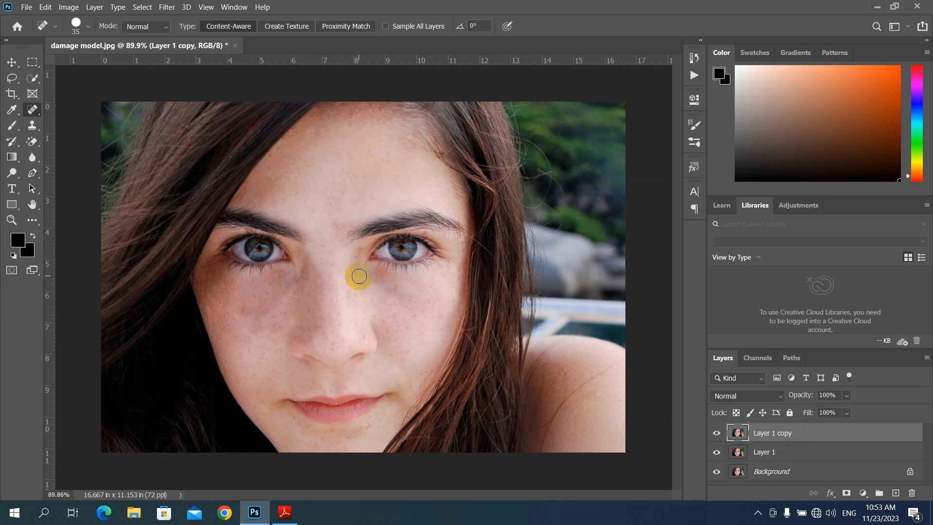
Step: Invert the colours of the topmost duplicate layer and set its blend mode to Vivid Light
key("ctrl+i")
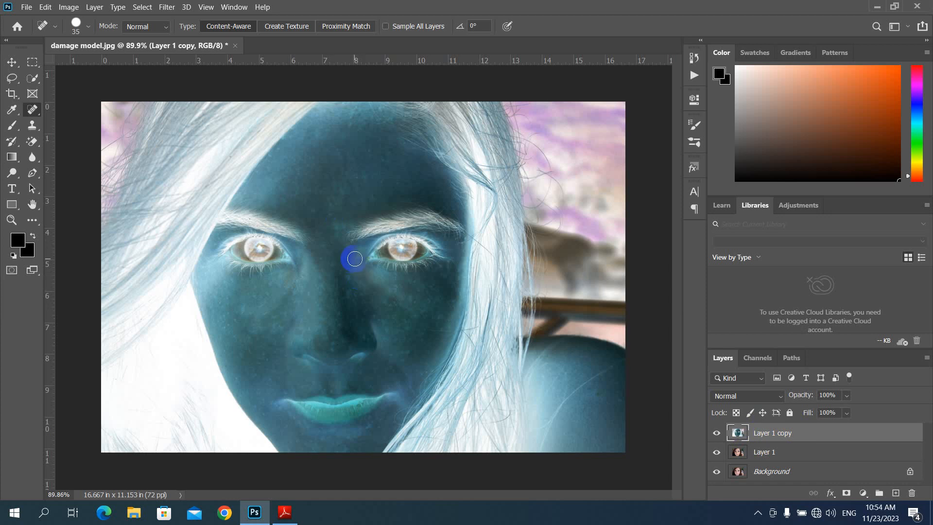
left_click(754, 392)
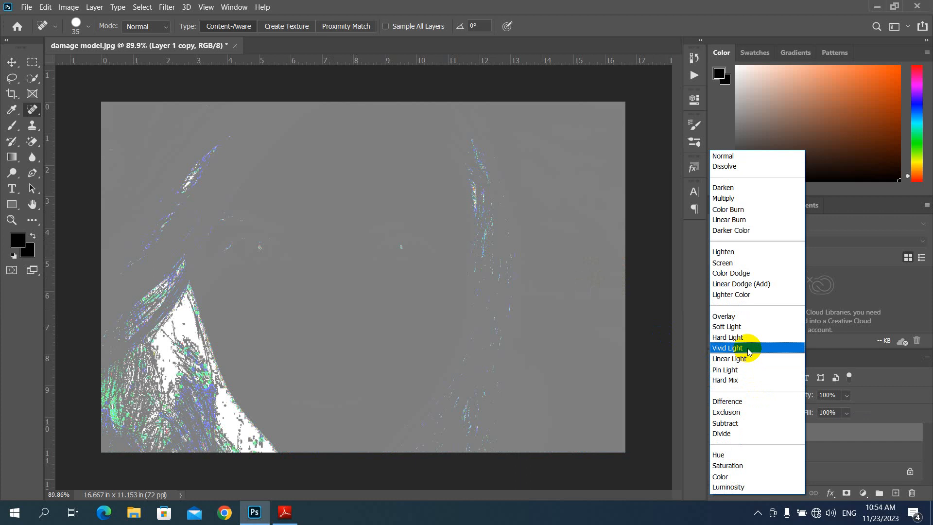
left_click(747, 351)
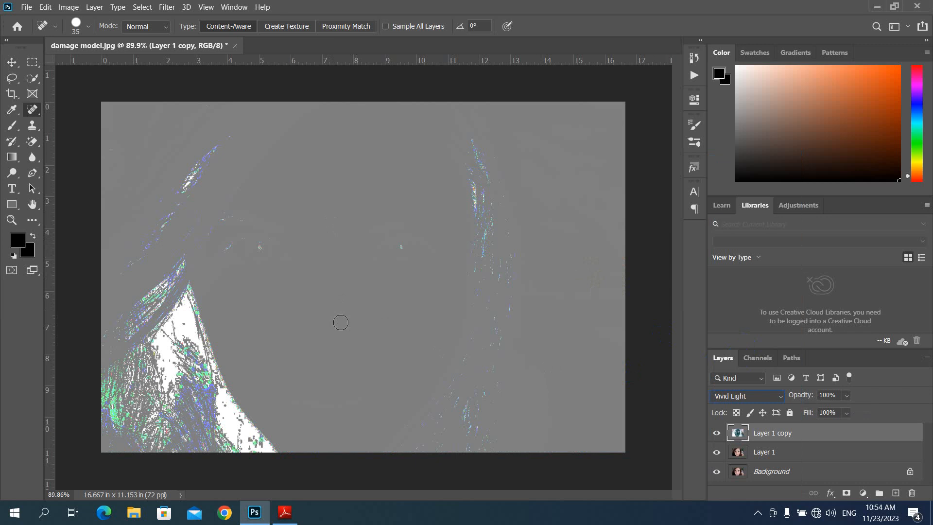
Step: Apply a High Pass filter with a radius of 3.8 pixels to the inverted Vivid Light layer
left_click(168, 8)
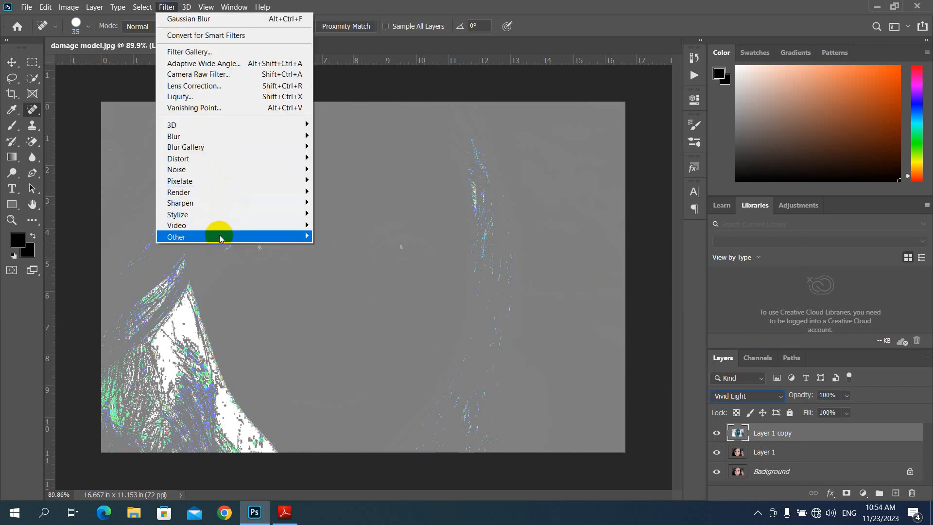
mouse_move(221, 238)
left_click(347, 247)
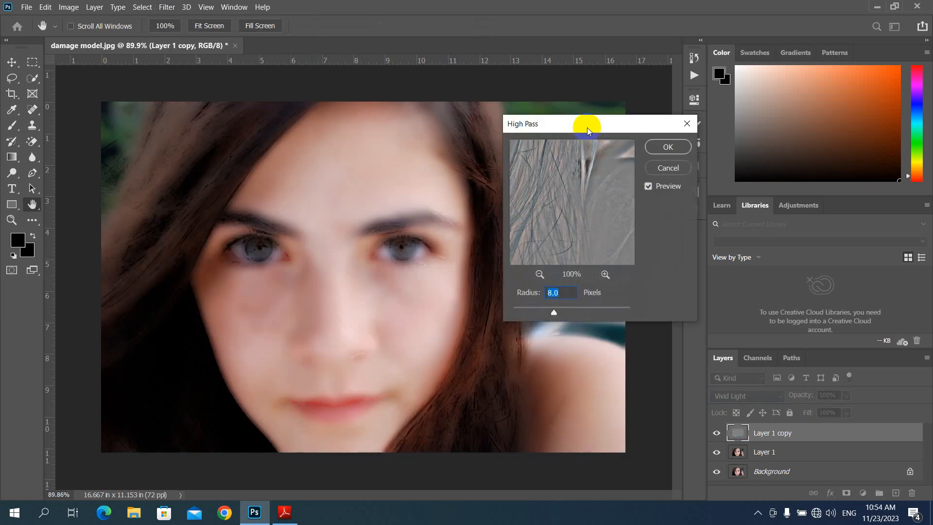
left_click_drag(589, 124, 592, 138)
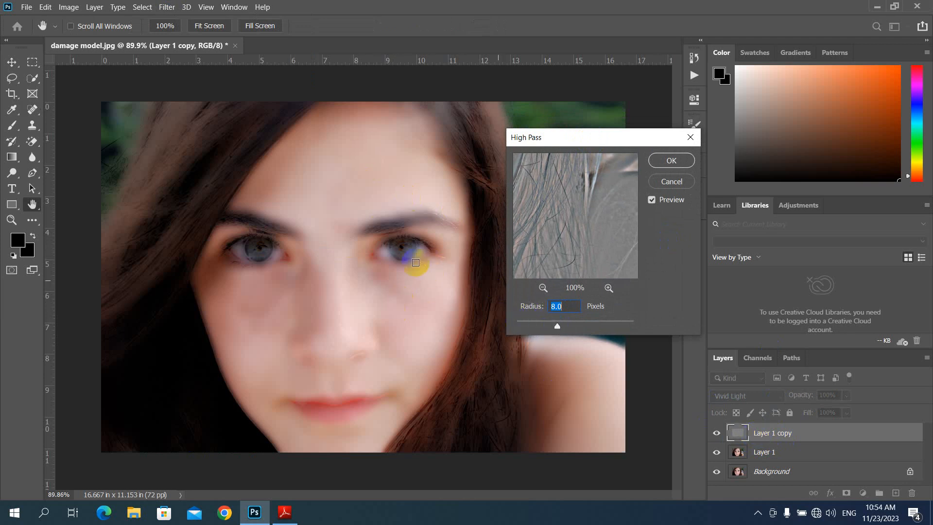
left_click_drag(553, 327, 535, 327)
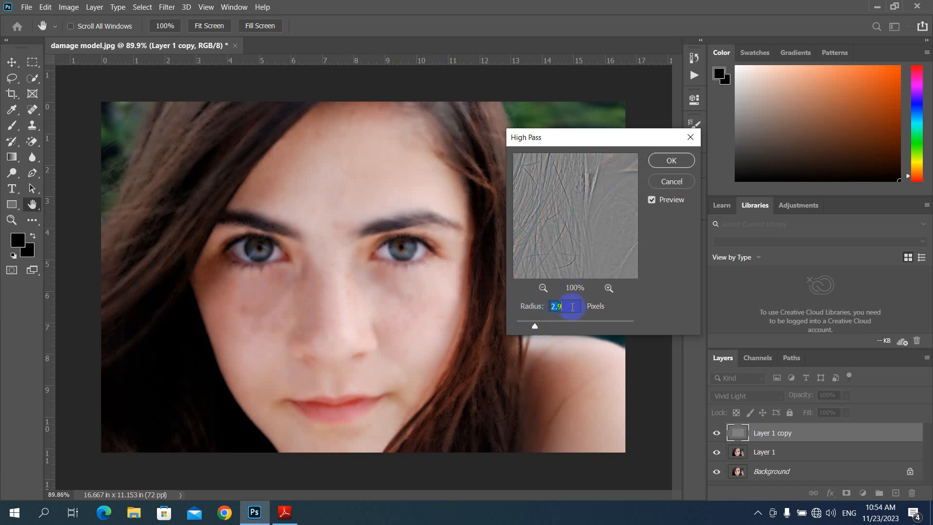
left_click(537, 327)
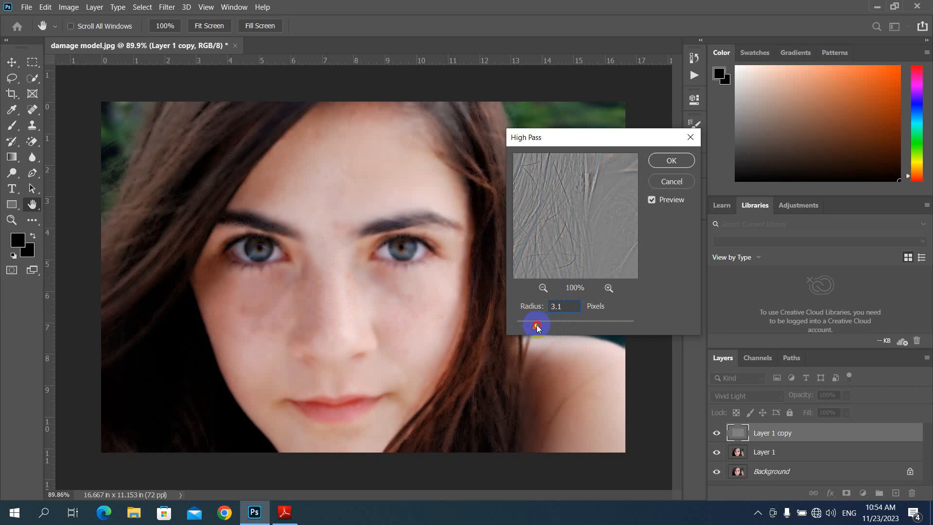
left_click_drag(536, 327, 537, 327)
left_click(536, 326)
left_click_drag(541, 327, 541, 327)
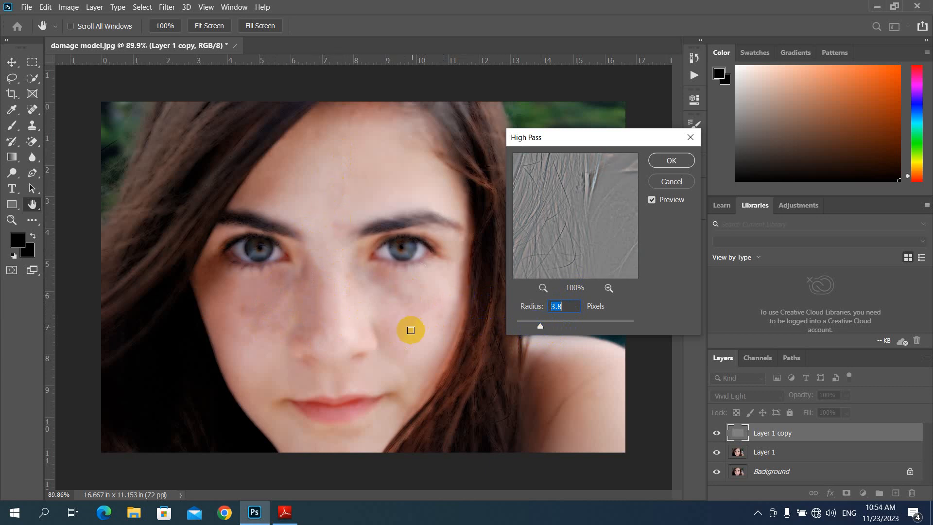
left_click(671, 161)
key("j")
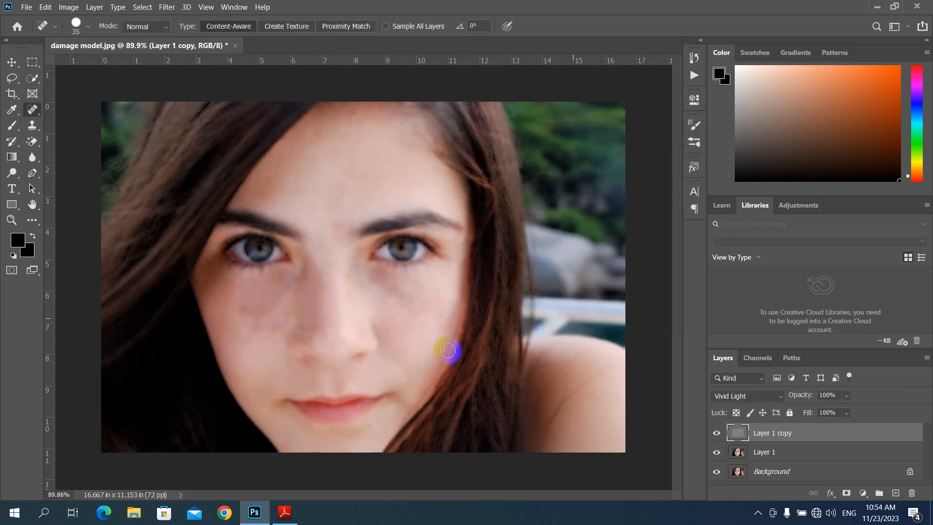
left_click(356, 258)
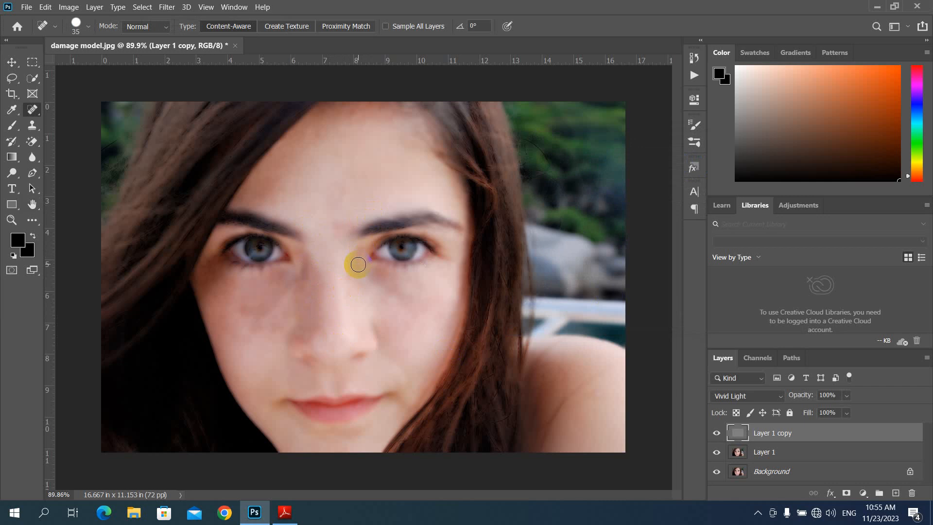
Step: Apply a Gaussian Blur with a radius of 1.5 pixels to the same High Pass layer
left_click(168, 8)
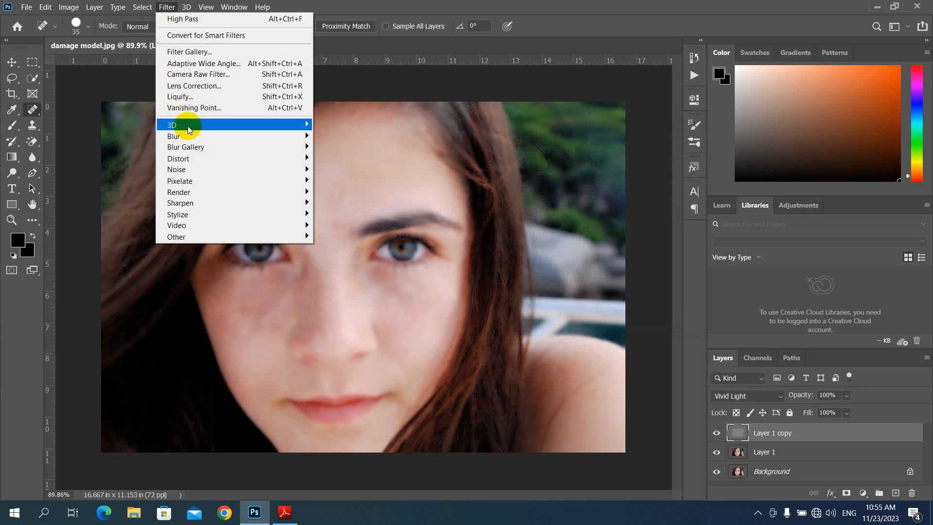
mouse_move(193, 141)
left_click(353, 180)
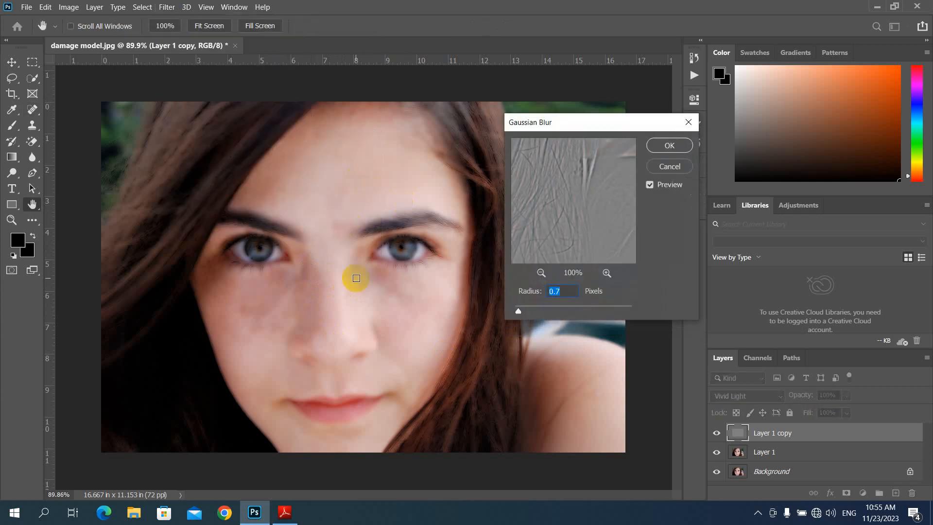
left_click_drag(519, 312, 551, 315)
left_click(386, 253)
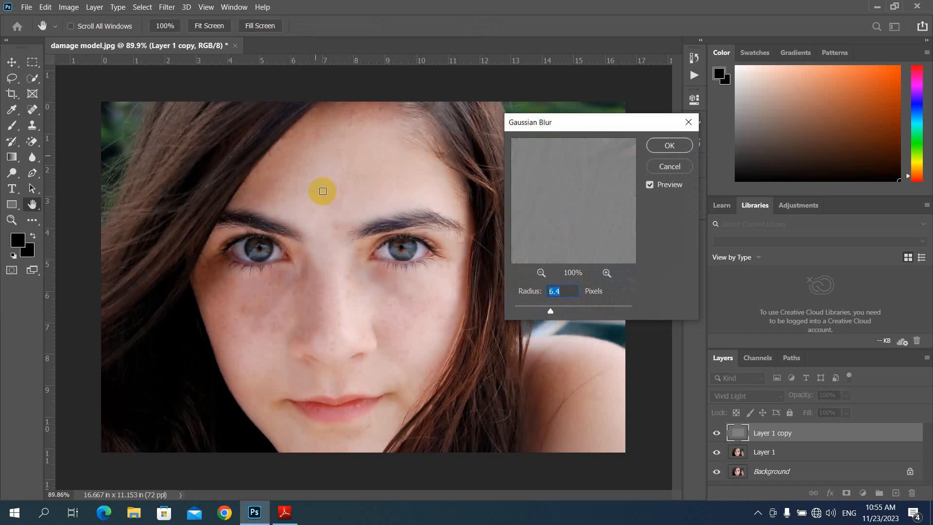
left_click(483, 236)
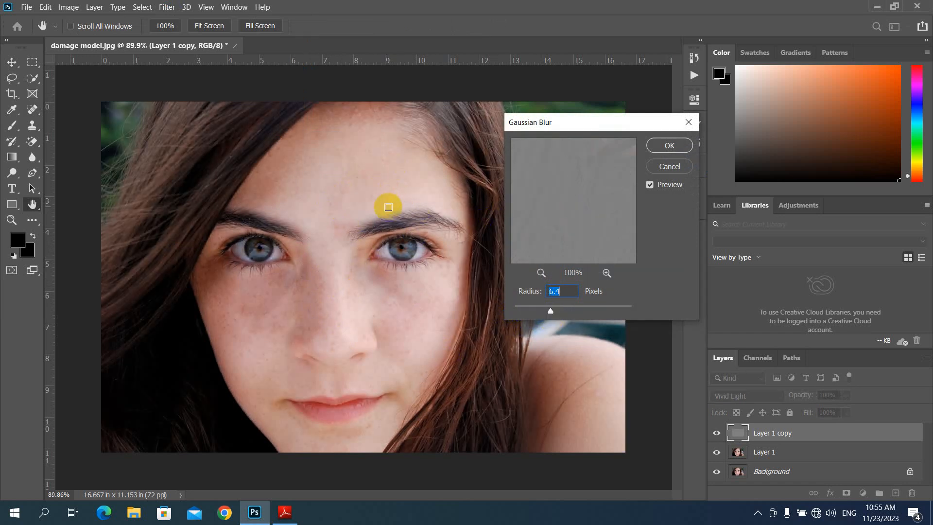
left_click_drag(551, 311, 578, 316)
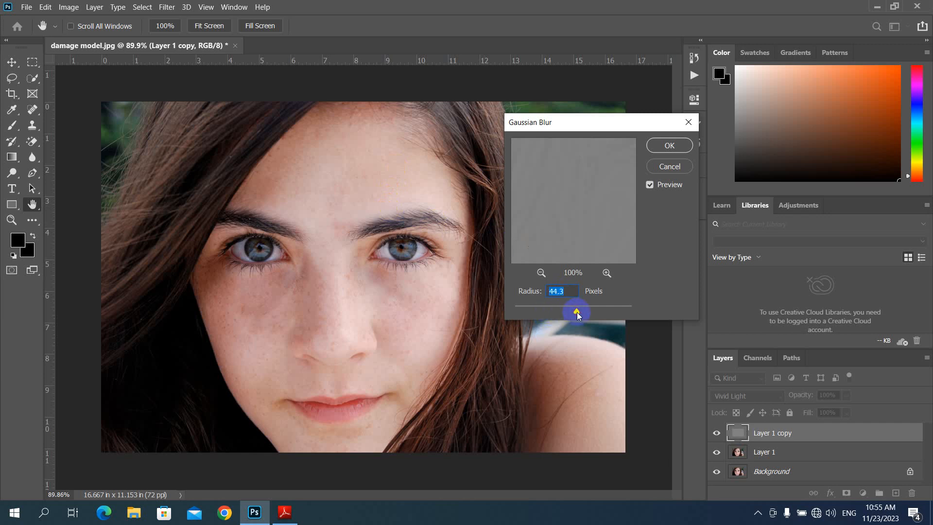
left_click_drag(577, 313, 525, 315)
left_click(524, 312)
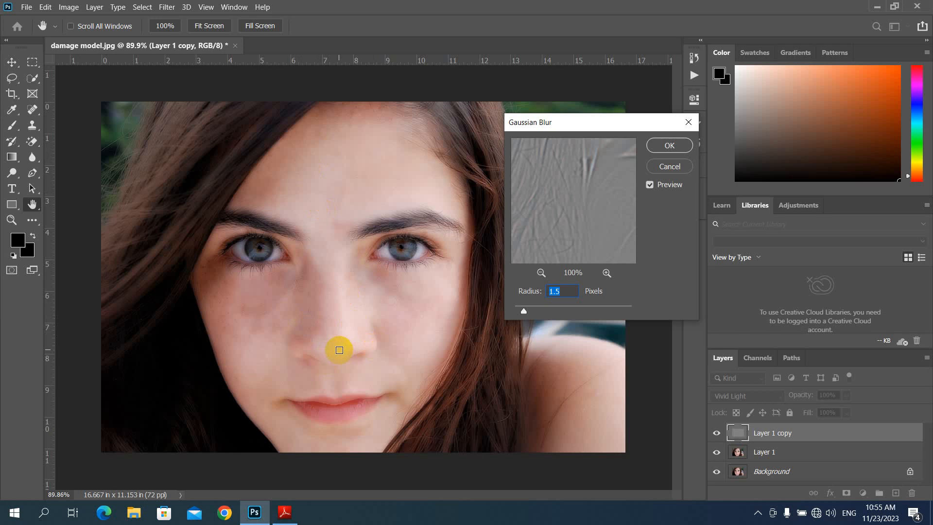
left_click(493, 265)
left_click(669, 145)
key("j")
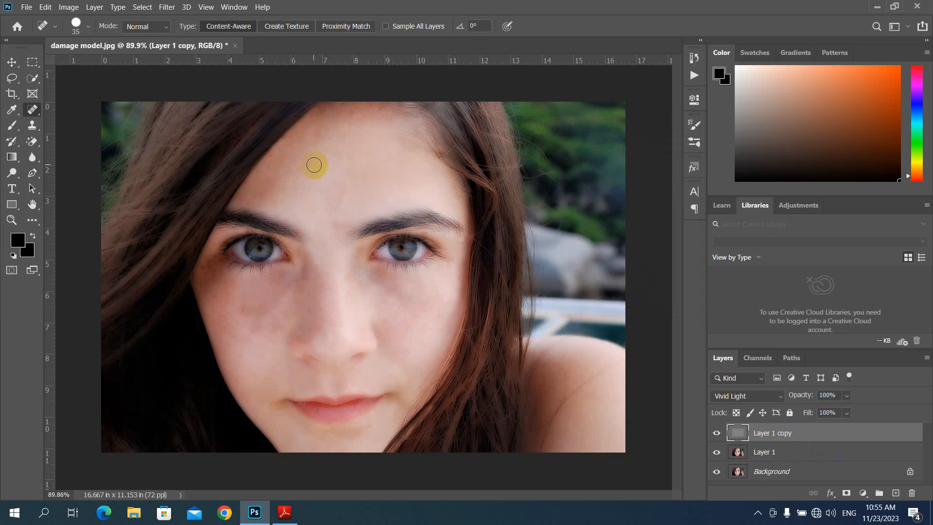
left_click(279, 215)
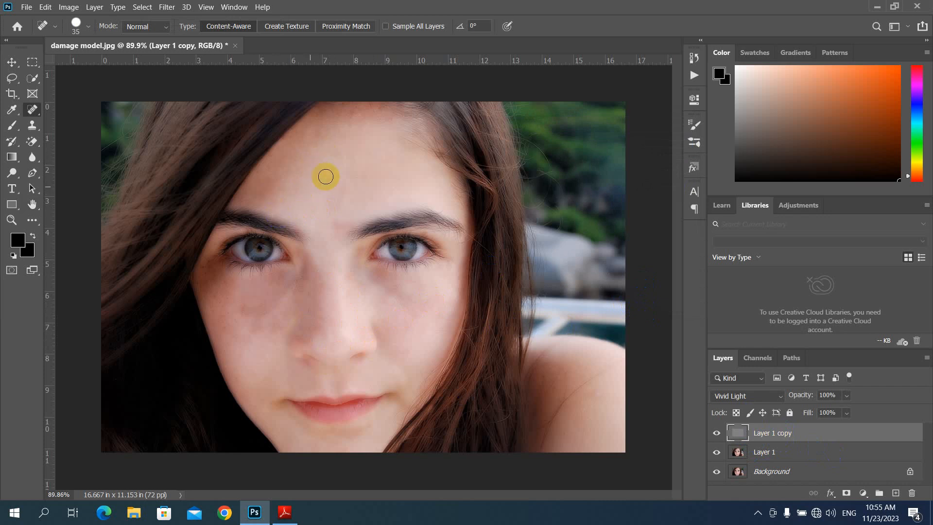
left_click(385, 271)
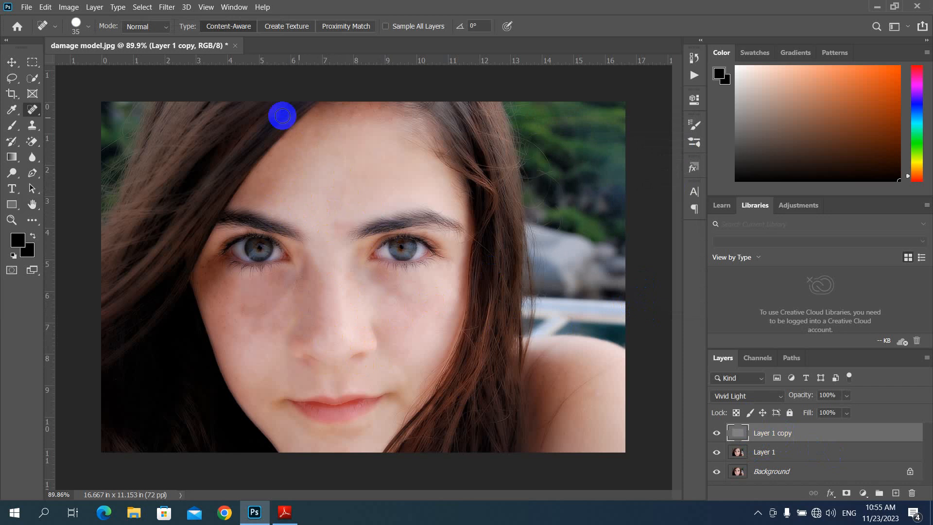
mouse_move(282, 115)
left_mouse_down()
mouse_move(192, 162)
mouse_move(200, 137)
mouse_move(202, 157)
left_mouse_up()
left_click(470, 108)
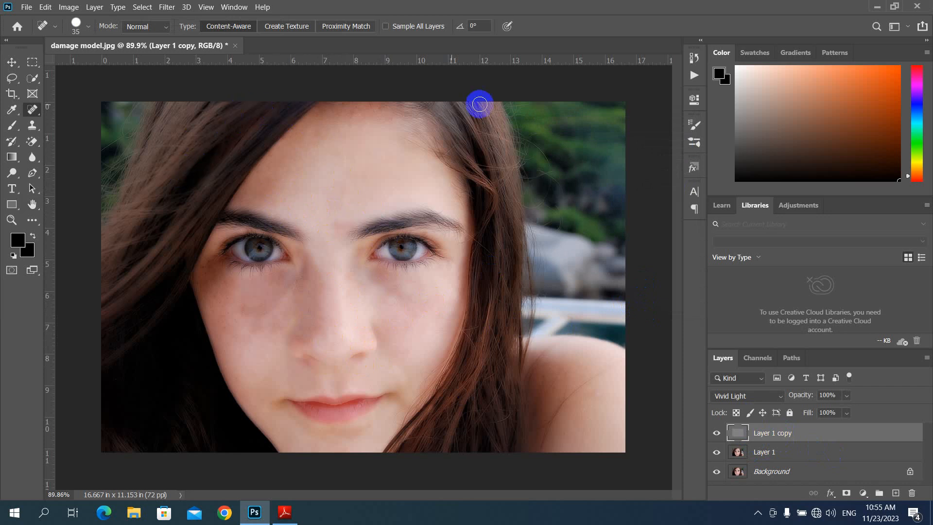
mouse_move(181, 232)
left_mouse_down()
mouse_move(214, 142)
mouse_move(190, 220)
left_mouse_up()
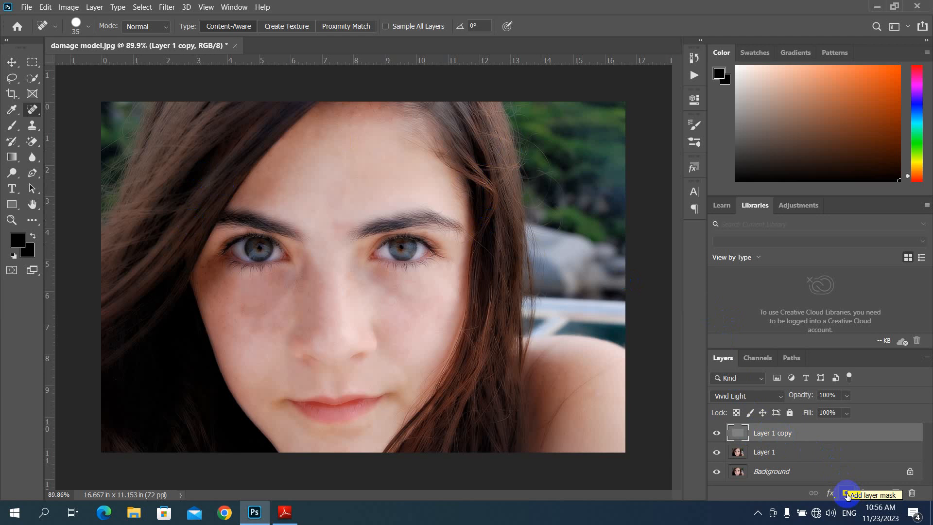
Step: Add a layer mask to Layer 1 copy and invert it to black to hide the smoothing
left_click(846, 494)
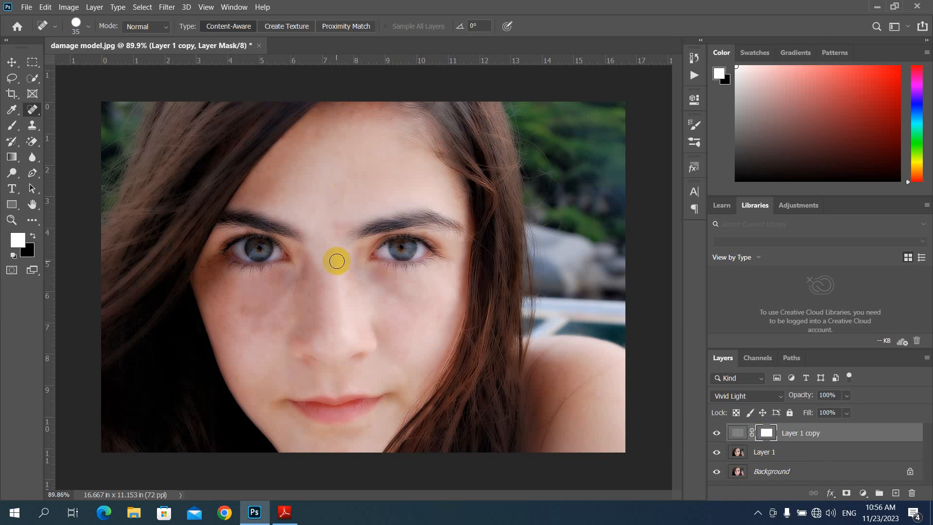
key("ctrl+i")
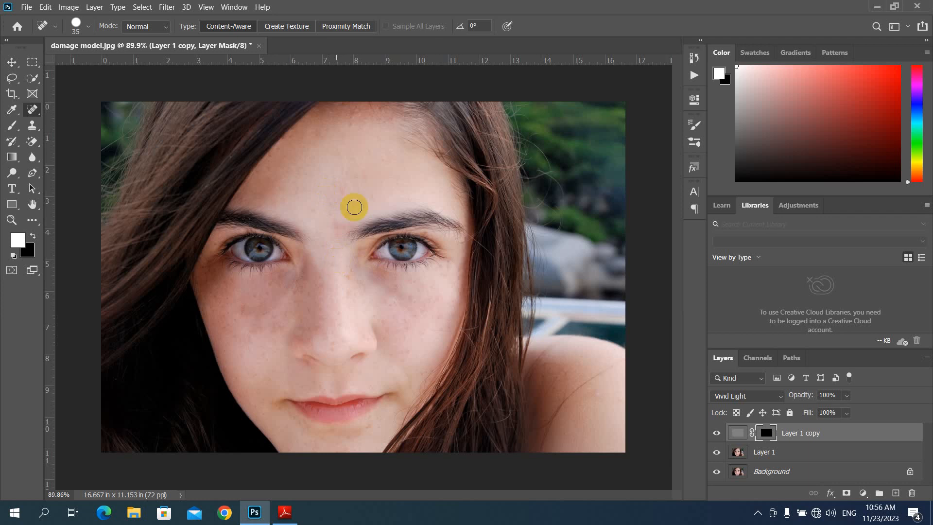
left_click_drag(522, 178, 487, 153)
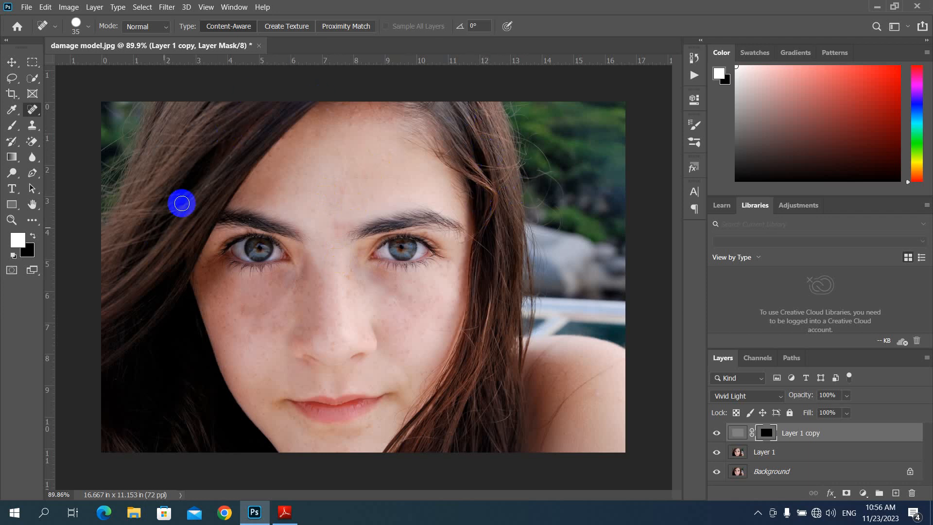
left_click(339, 153)
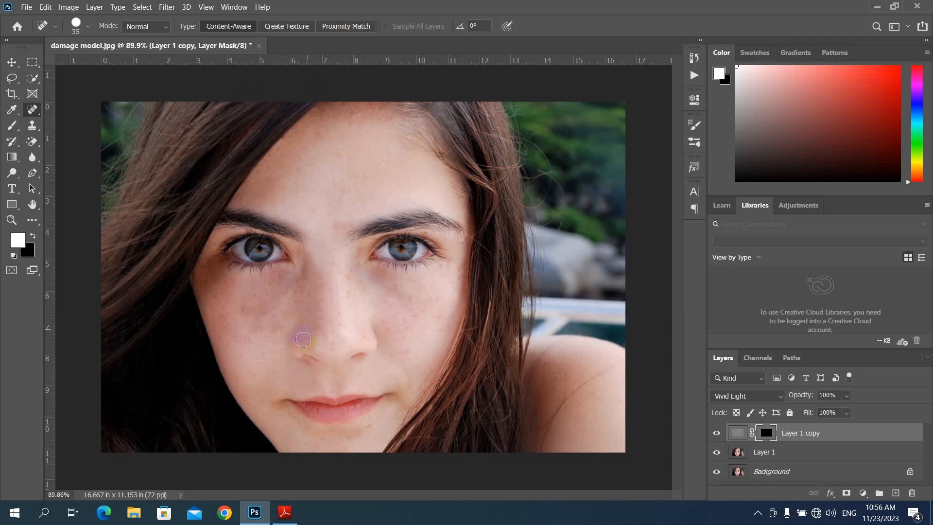
left_click(372, 341)
left_click(350, 326)
left_click(328, 286)
left_click(337, 198)
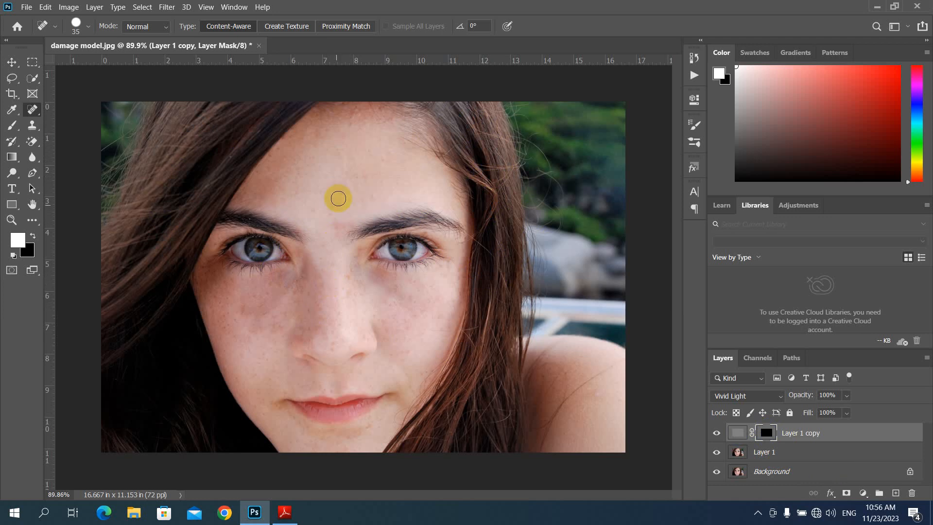
left_click(309, 169)
left_click(341, 158)
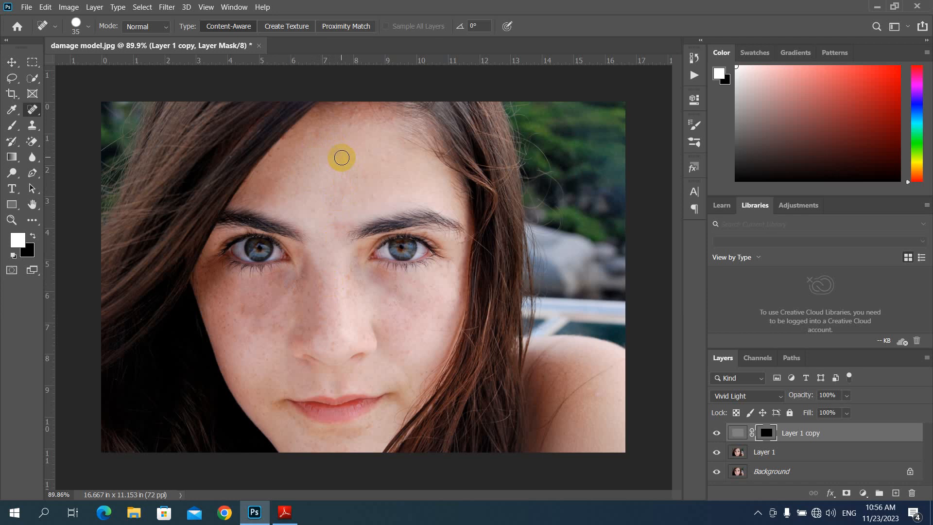
Step: Activate the Brush tool with white as the foreground colour for painting on the layer mask
key("b")
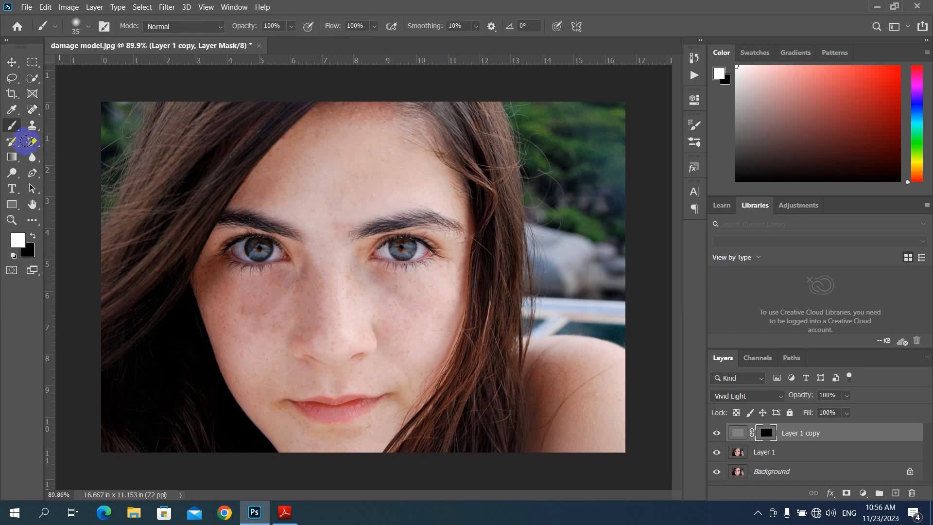
left_click(406, 223)
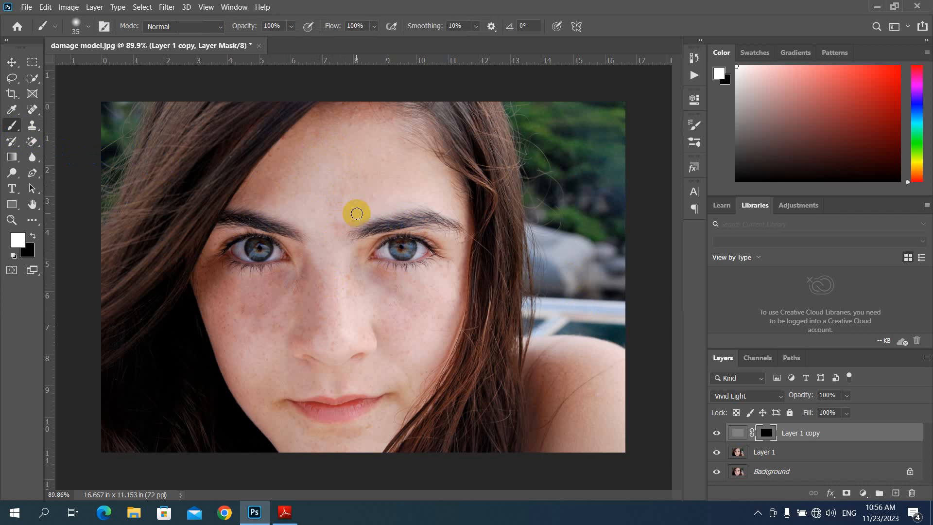
left_click(395, 227)
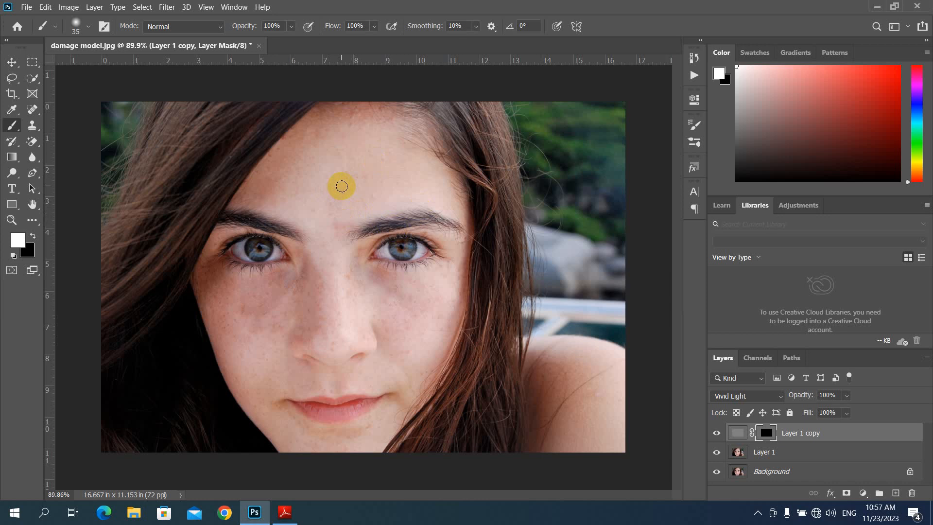
left_click_drag(431, 246, 407, 250)
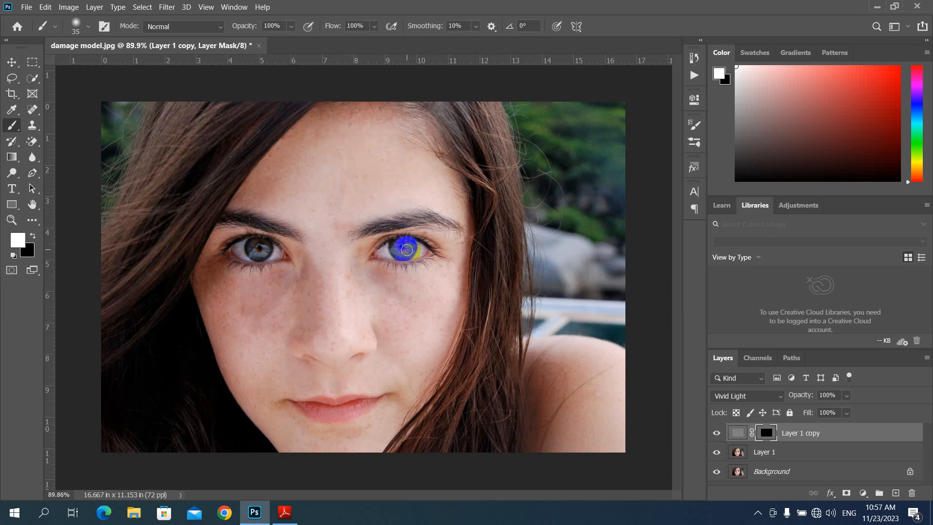
left_click_drag(407, 250, 406, 249)
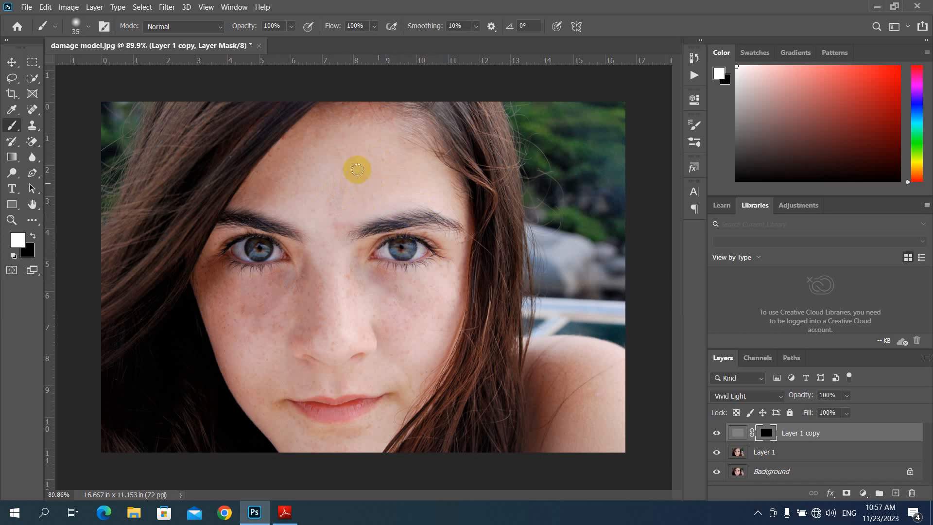
left_click(395, 212)
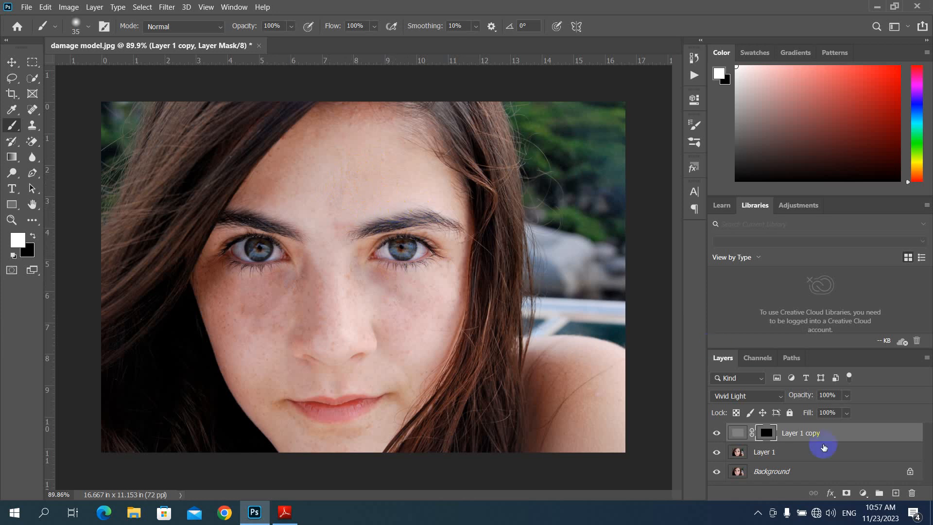
left_click(845, 493)
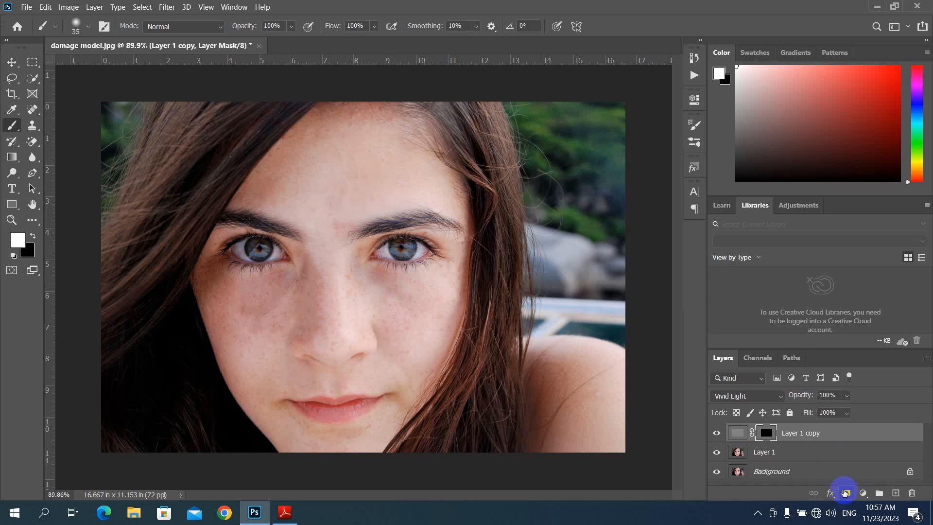
left_click(385, 261)
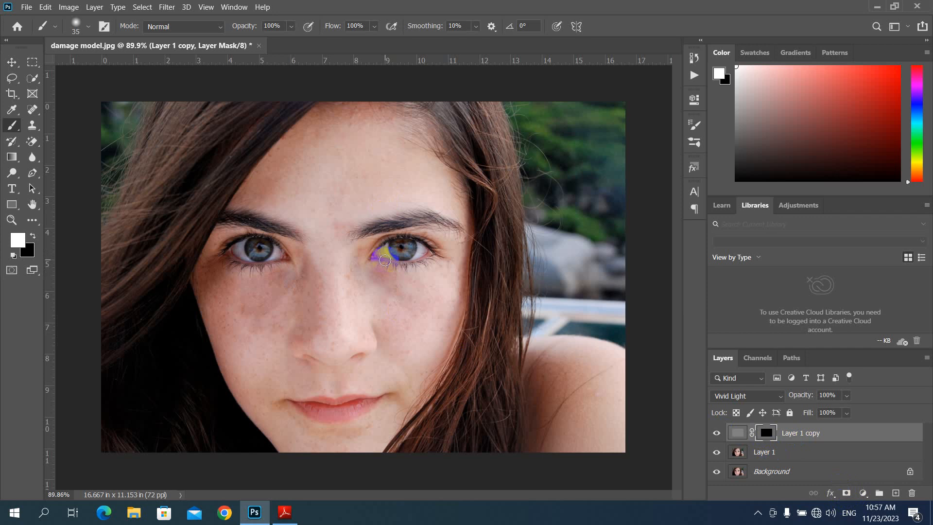
left_click(767, 432)
left_click(397, 241)
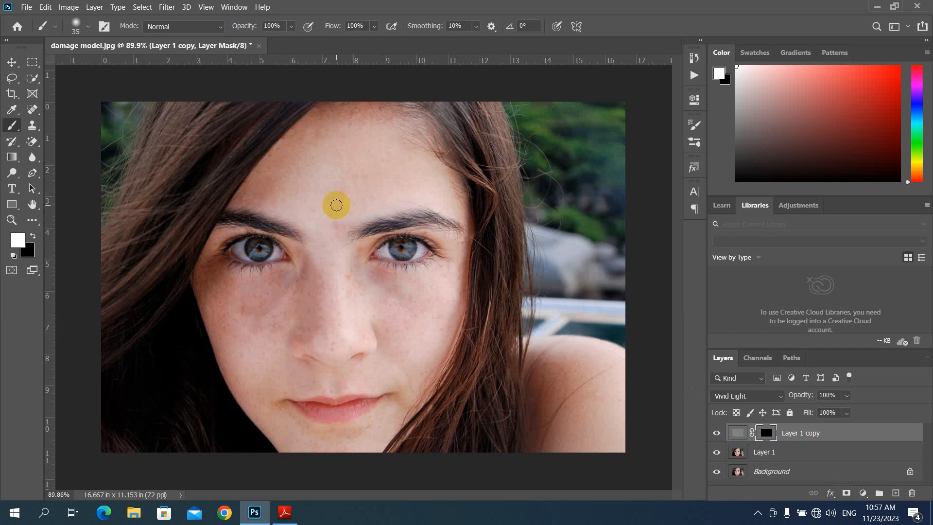
left_click(98, 215)
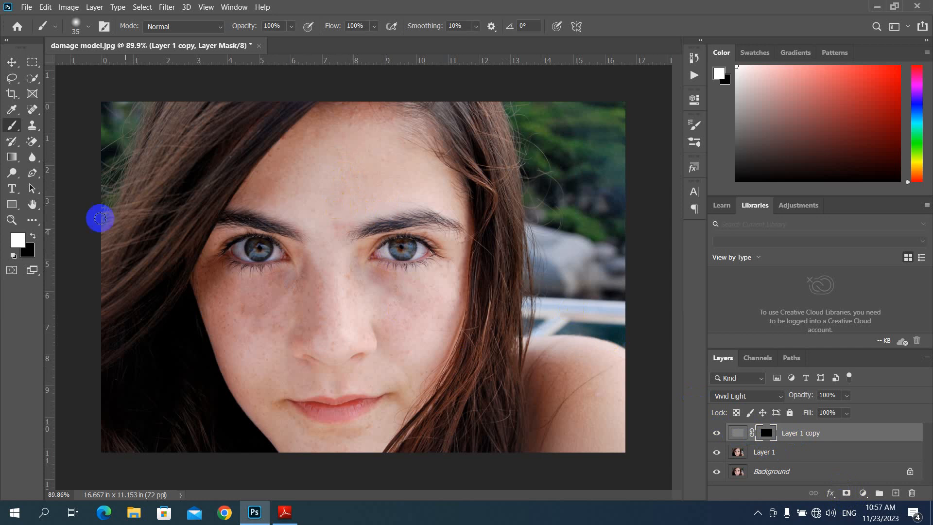
left_click(14, 128)
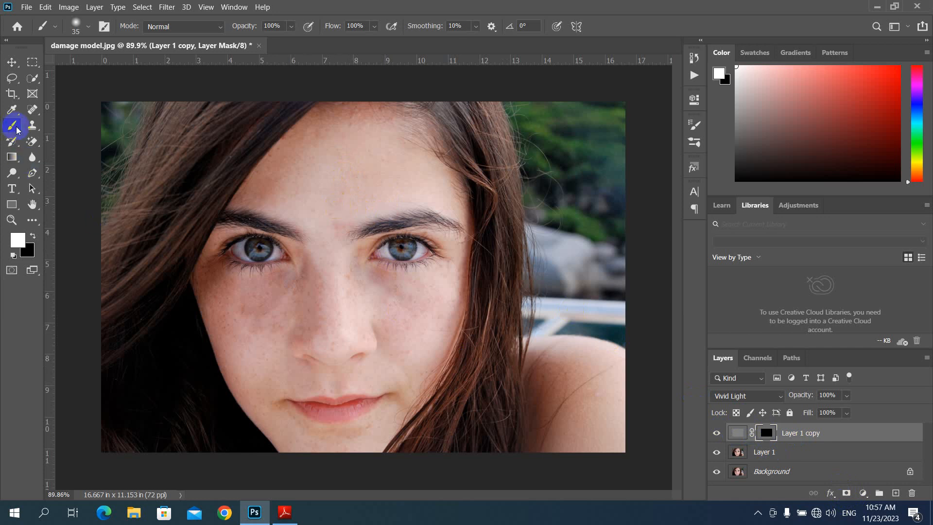
left_click(259, 175)
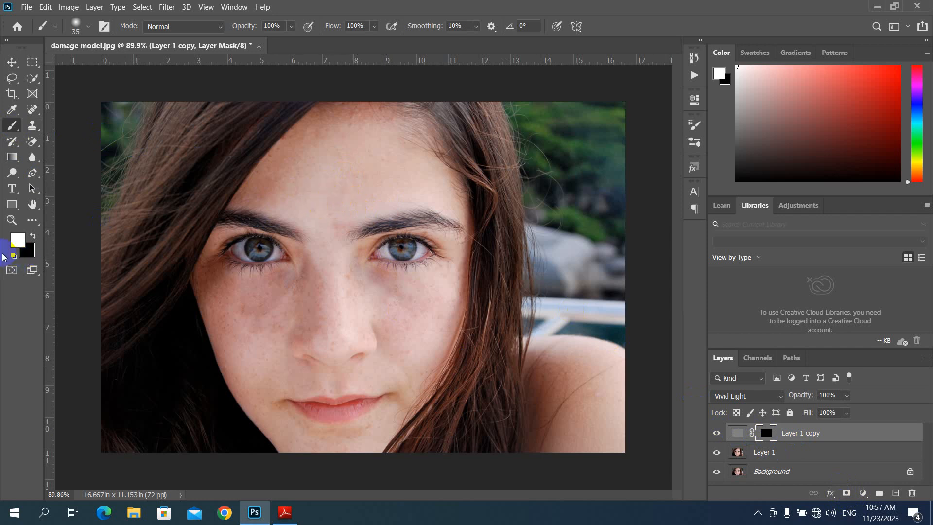
left_click(18, 238)
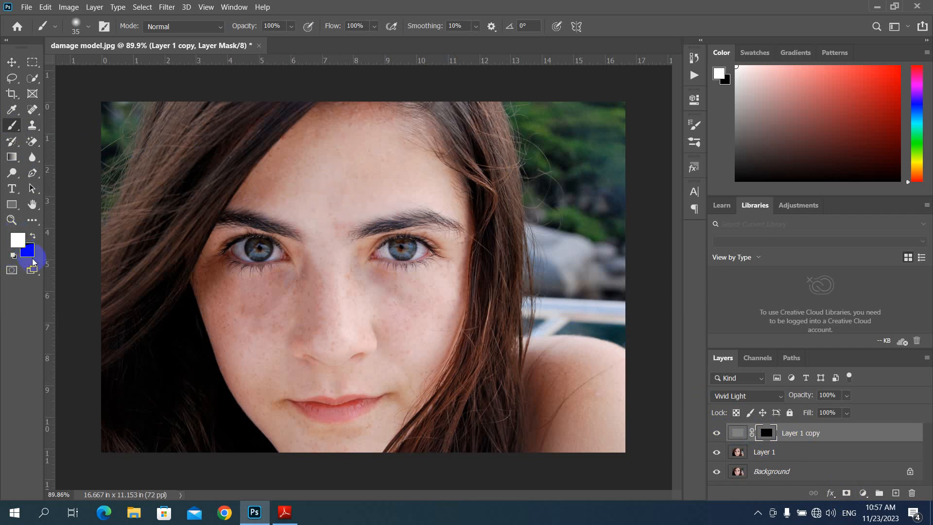
left_click(18, 241)
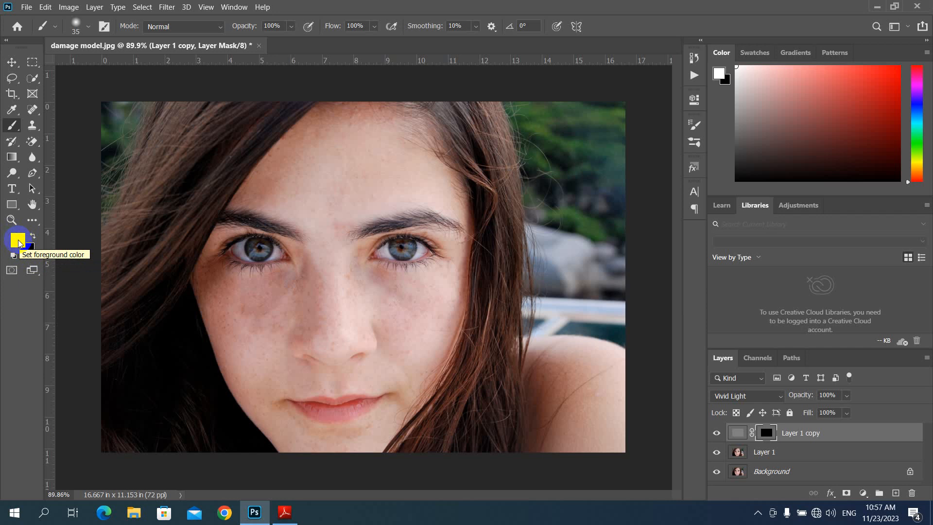
left_click(18, 240)
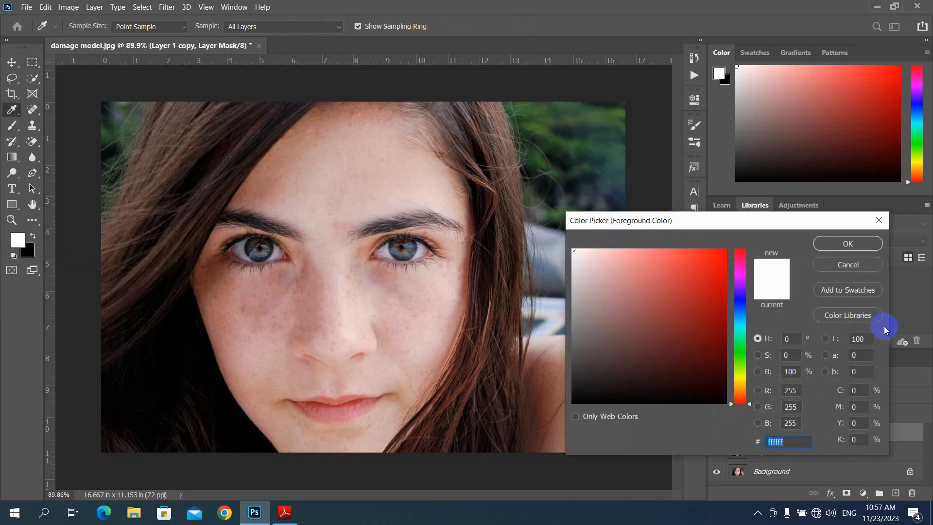
left_click(834, 266)
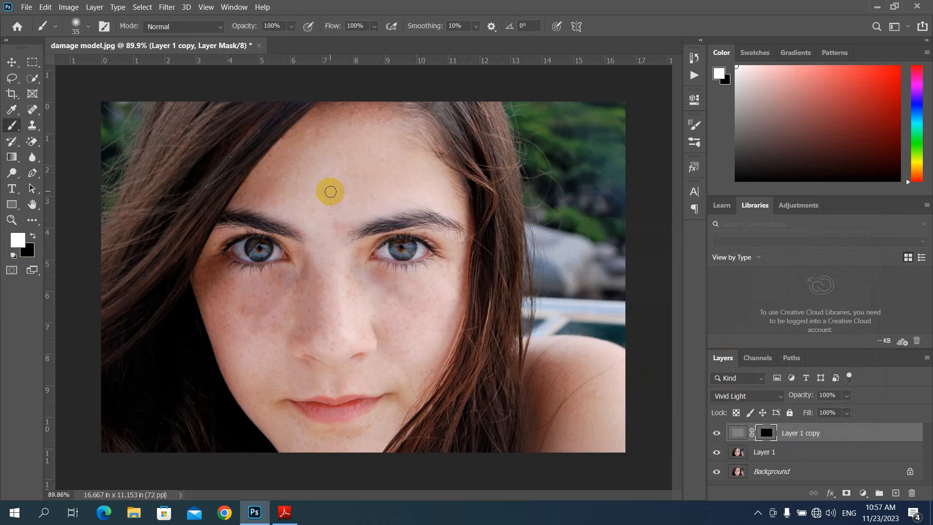
Step: Paint white on the Layer 1 copy mask over the forehead, nose and upper cheek, enlarging the brush to 80
mouse_move(331, 191)
left_mouse_down()
mouse_move(382, 173)
mouse_move(356, 167)
mouse_move(332, 127)
mouse_move(296, 147)
mouse_move(301, 133)
mouse_move(281, 151)
mouse_move(297, 133)
mouse_move(264, 183)
mouse_move(293, 162)
mouse_move(283, 181)
mouse_move(320, 190)
mouse_move(335, 230)
mouse_move(353, 170)
mouse_move(335, 199)
mouse_move(385, 166)
mouse_move(371, 180)
mouse_move(286, 187)
mouse_move(332, 160)
mouse_move(296, 181)
mouse_move(338, 133)
mouse_move(322, 136)
mouse_move(348, 125)
mouse_move(343, 173)
mouse_move(374, 150)
mouse_move(398, 176)
mouse_move(358, 190)
mouse_move(398, 167)
mouse_move(402, 152)
mouse_move(364, 121)
left_mouse_up()
key("bracketright")
key("bracketright")
key("bracketright")
key("bracketright")
key("bracketright")
key("bracketright")
mouse_move(262, 195)
left_mouse_down()
mouse_move(300, 202)
mouse_move(330, 226)
mouse_move(350, 210)
mouse_move(321, 274)
mouse_move(324, 321)
mouse_move(334, 276)
mouse_move(337, 334)
left_mouse_up()
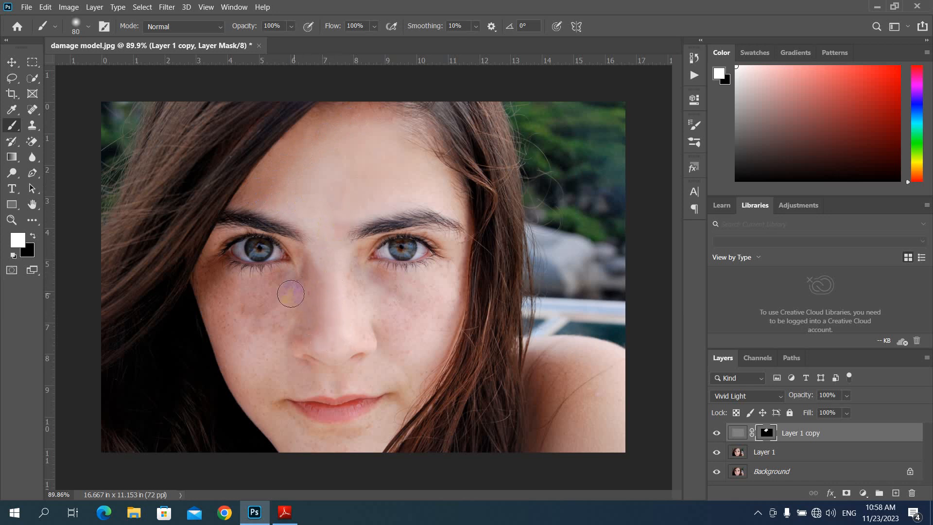
mouse_move(273, 331)
left_mouse_down()
mouse_move(286, 298)
mouse_move(250, 324)
mouse_move(235, 301)
mouse_move(269, 304)
mouse_move(237, 293)
mouse_move(278, 283)
mouse_move(229, 296)
mouse_move(221, 288)
mouse_move(246, 325)
mouse_move(267, 311)
mouse_move(248, 325)
mouse_move(282, 330)
left_mouse_up()
Step: Reveal the smoothing on the cheeks, nose and skin around the mouth by painting the mask with the brush reduced to 45
scroll(280, 297, "up", 3, "alt")
scroll(273, 304, "up", 2, "alt")
mouse_move(254, 267)
left_mouse_down()
mouse_move(230, 210)
mouse_move(248, 272)
mouse_move(221, 229)
mouse_move(263, 317)
mouse_move(262, 294)
mouse_move(287, 268)
mouse_move(286, 324)
mouse_move(300, 290)
mouse_move(287, 356)
mouse_move(237, 276)
mouse_move(249, 327)
mouse_move(274, 372)
mouse_move(270, 327)
mouse_move(214, 180)
mouse_move(248, 231)
left_mouse_up()
key("bracketleft")
key("bracketleft")
key("bracketleft")
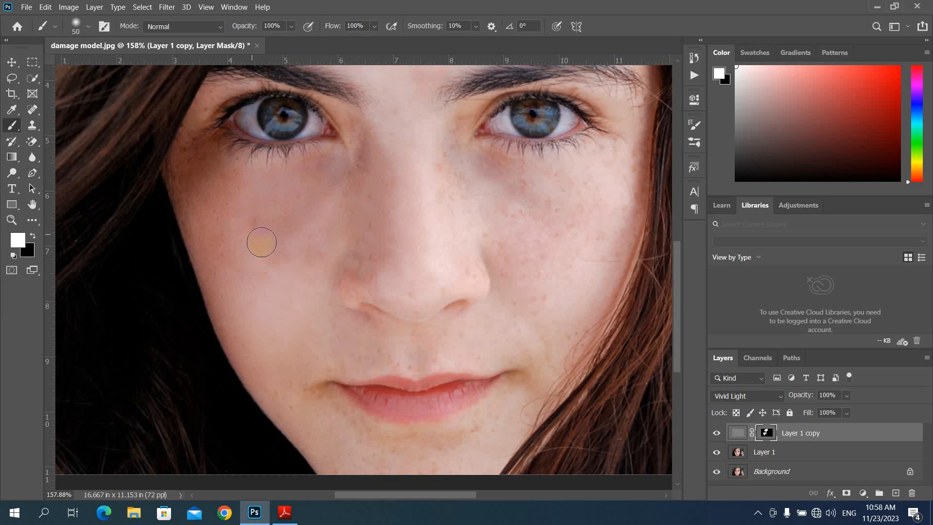
key("bracketleft")
left_click_drag(384, 286, 433, 272)
mouse_move(466, 272)
left_mouse_down()
mouse_move(444, 162)
mouse_move(461, 123)
mouse_move(477, 161)
mouse_move(510, 183)
mouse_move(584, 174)
mouse_move(538, 188)
mouse_move(606, 172)
mouse_move(627, 154)
mouse_move(613, 178)
mouse_move(627, 169)
mouse_move(575, 221)
mouse_move(546, 225)
mouse_move(593, 198)
mouse_move(500, 220)
mouse_move(582, 228)
mouse_move(505, 245)
mouse_move(529, 266)
mouse_move(499, 236)
mouse_move(549, 308)
mouse_move(611, 219)
mouse_move(603, 265)
mouse_move(625, 183)
mouse_move(566, 302)
mouse_move(557, 332)
mouse_move(583, 314)
mouse_move(572, 333)
mouse_move(532, 306)
mouse_move(528, 331)
mouse_move(514, 335)
mouse_move(525, 338)
mouse_move(514, 317)
mouse_move(551, 360)
mouse_move(545, 336)
mouse_move(493, 340)
mouse_move(476, 349)
mouse_move(488, 355)
mouse_move(476, 355)
mouse_move(509, 359)
mouse_move(474, 330)
mouse_move(452, 338)
mouse_move(467, 353)
mouse_move(459, 357)
mouse_move(454, 335)
mouse_move(460, 356)
mouse_move(310, 361)
mouse_move(306, 324)
mouse_move(277, 345)
mouse_move(325, 395)
mouse_move(354, 393)
mouse_move(345, 377)
mouse_move(379, 396)
mouse_move(391, 417)
mouse_move(353, 408)
mouse_move(465, 392)
mouse_move(437, 414)
mouse_move(498, 374)
mouse_move(457, 385)
mouse_move(488, 389)
left_mouse_up()
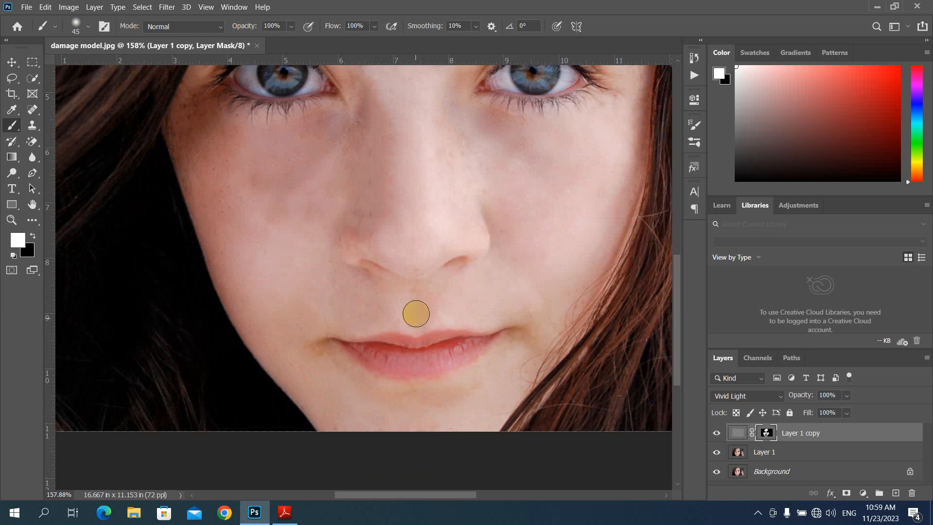
mouse_move(459, 144)
left_mouse_down()
mouse_move(467, 154)
mouse_move(429, 206)
left_mouse_up()
Step: Touch up the mask with white strokes over the forehead and both cheeks, using the size 45 brush
scroll(433, 203, "down", 5)
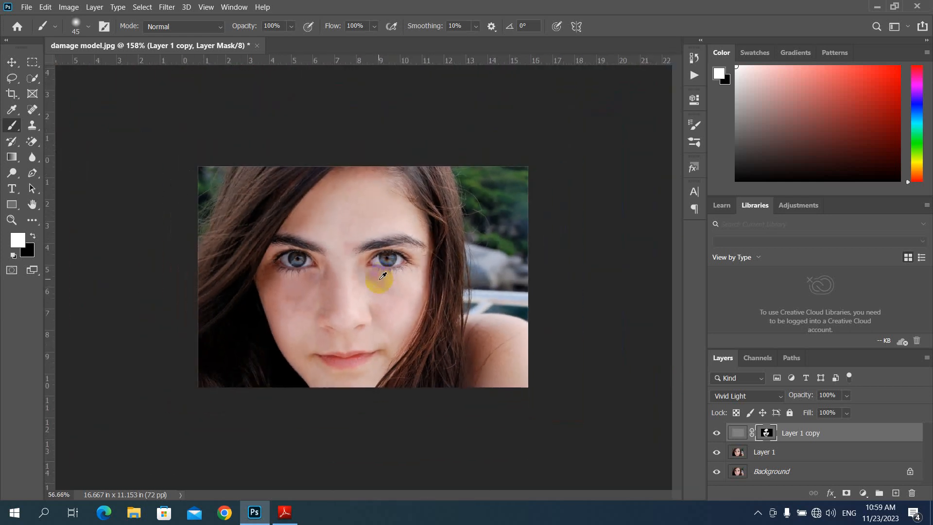
scroll(366, 296, "up", 3)
scroll(366, 297, "down", 1)
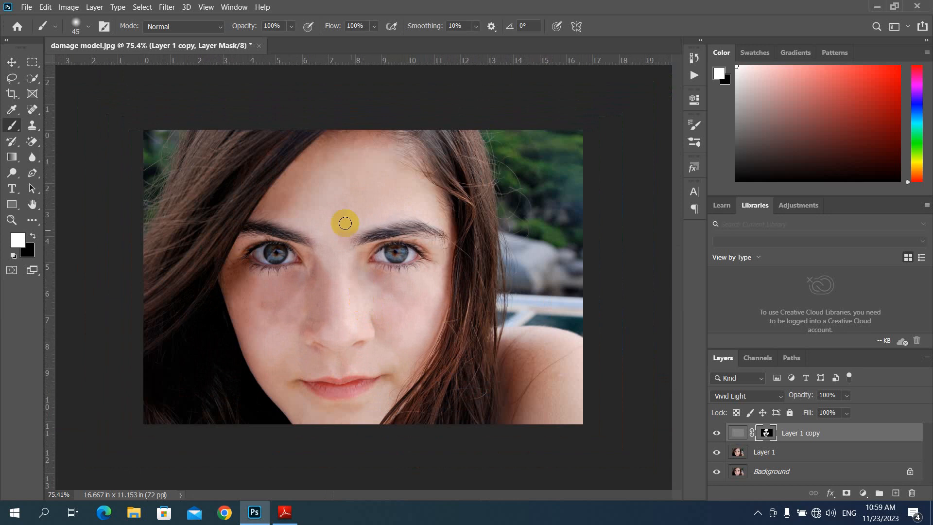
left_click(330, 149)
mouse_move(330, 149)
left_mouse_down()
mouse_move(264, 195)
mouse_move(287, 184)
mouse_move(302, 153)
mouse_move(293, 213)
left_mouse_up()
mouse_move(237, 278)
left_mouse_down()
mouse_move(229, 275)
mouse_move(239, 279)
mouse_move(236, 293)
mouse_move(286, 301)
left_mouse_up()
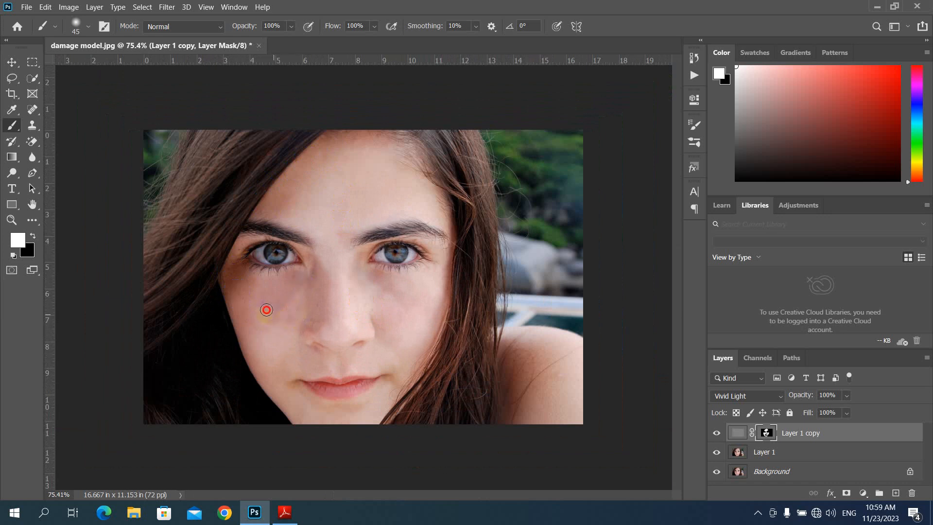
mouse_move(282, 321)
left_mouse_down()
mouse_move(414, 303)
mouse_move(429, 291)
mouse_move(384, 292)
mouse_move(373, 304)
mouse_move(388, 313)
mouse_move(383, 321)
mouse_move(373, 314)
mouse_move(362, 322)
mouse_move(357, 315)
mouse_move(376, 314)
mouse_move(365, 242)
mouse_move(378, 300)
left_mouse_up()
Step: Compare the portrait before and after by toggling the visibility of Layer 1 and Layer 1 copy
scroll(375, 309, "down", 2)
key("v")
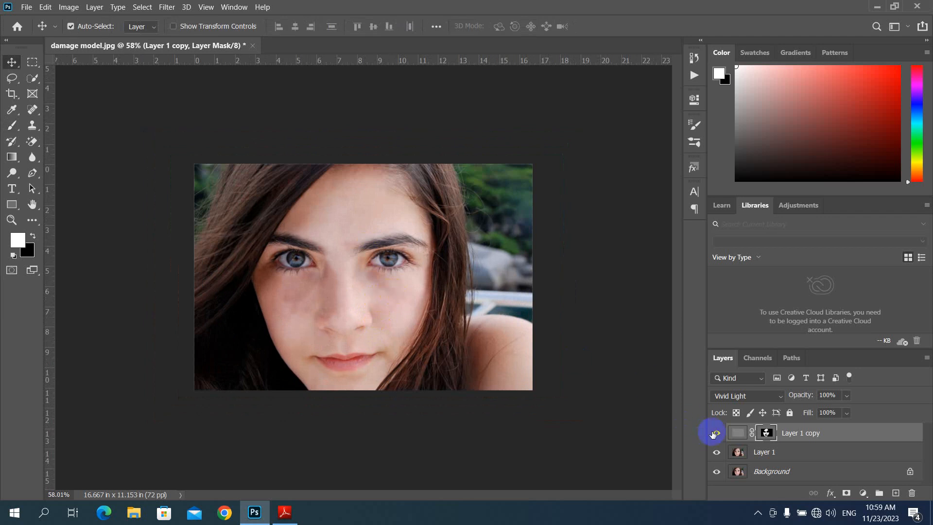
left_click(716, 452)
left_click(718, 433)
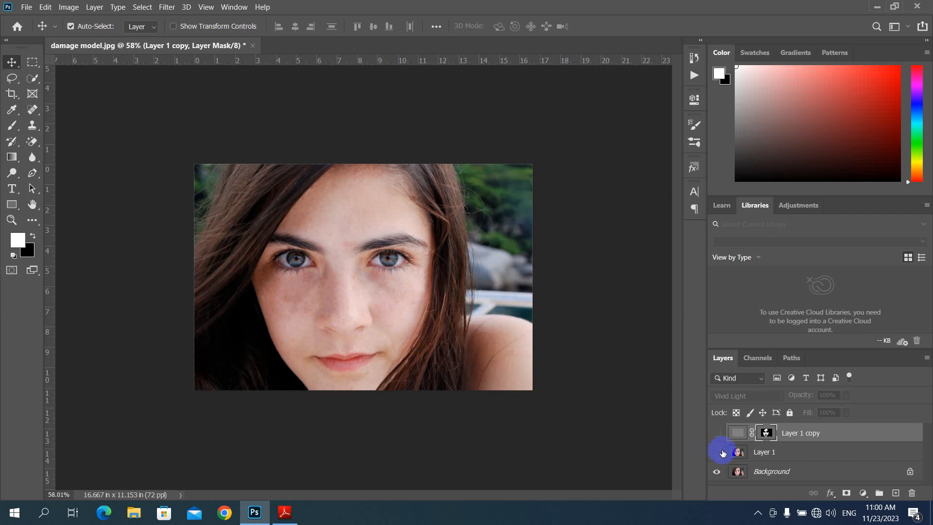
left_click(717, 433)
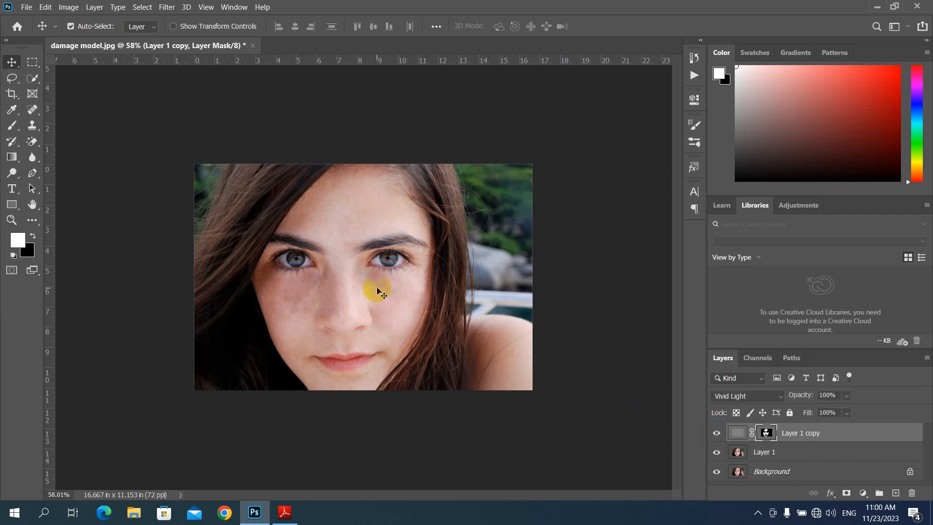
Step: Merge Layer 1 copy and Layer 1 into a single layer
left_click(763, 452, "shift")
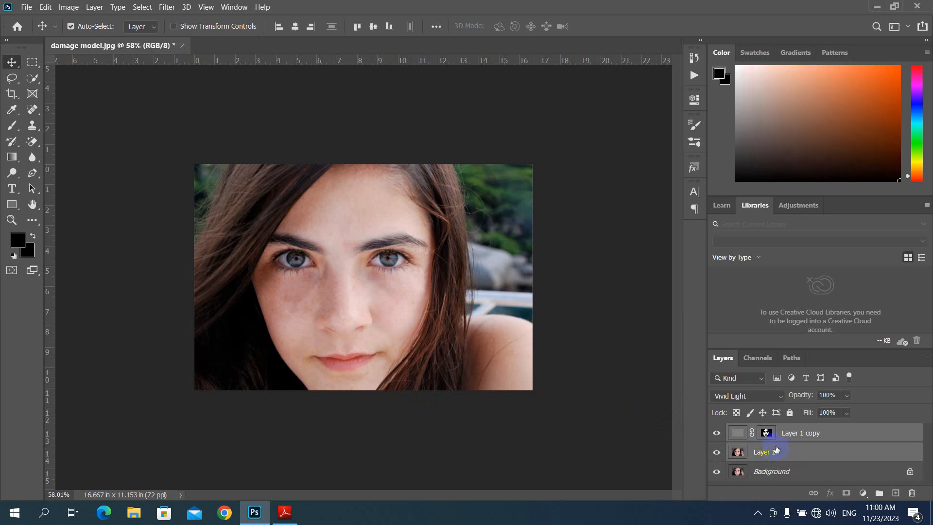
left_click(798, 433)
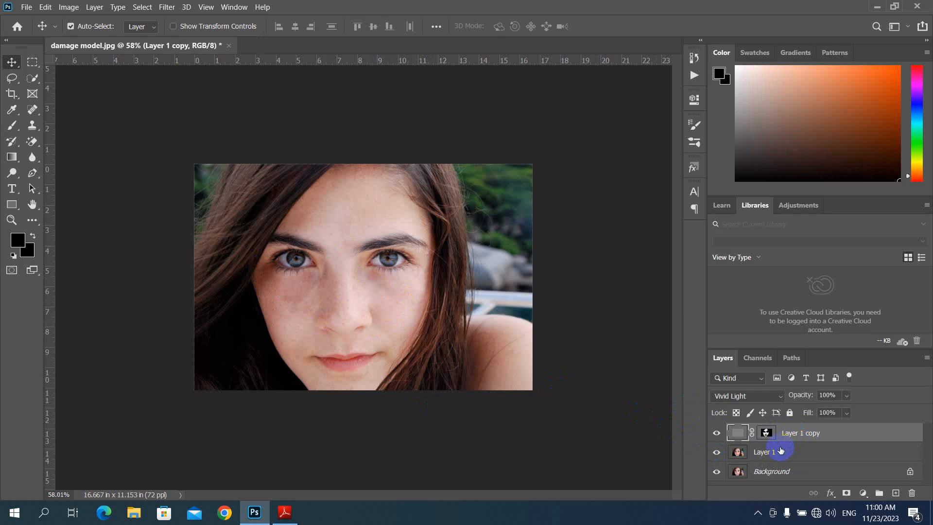
left_click(781, 452, "shift")
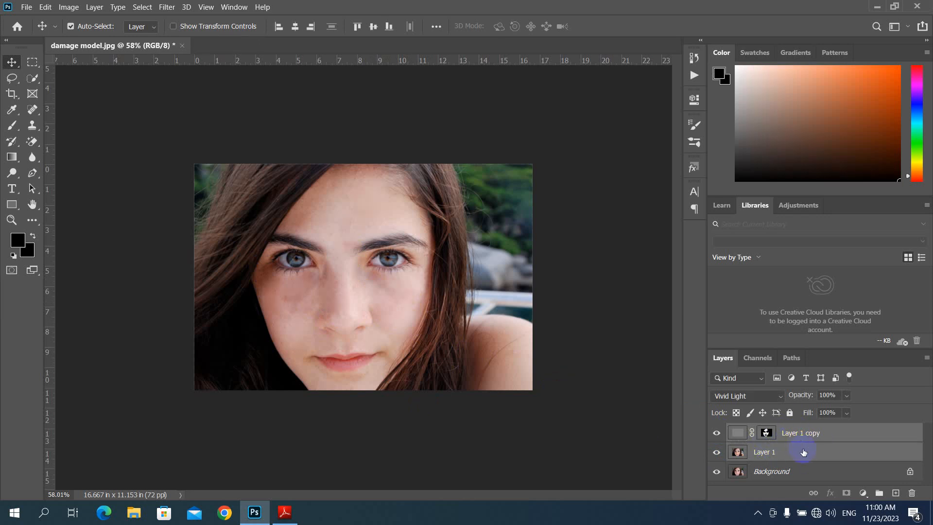
key("ctrl+e")
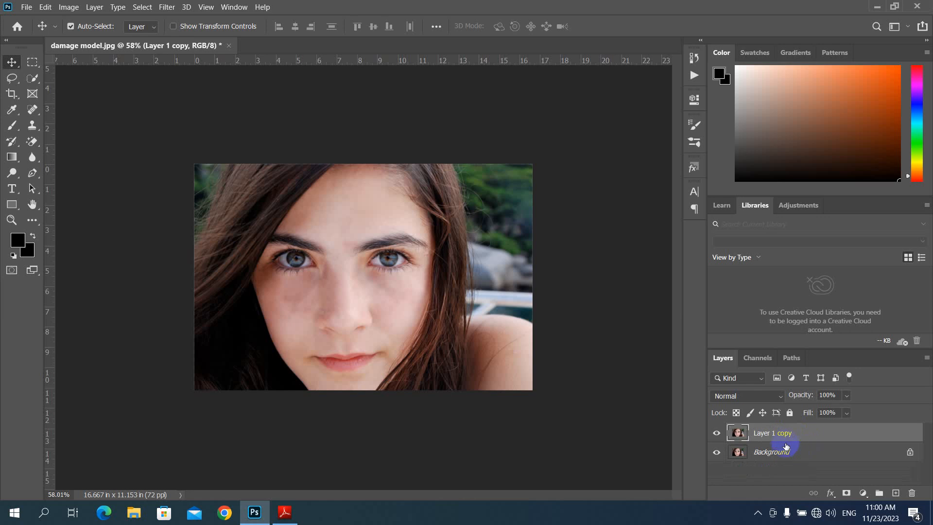
left_click(336, 286)
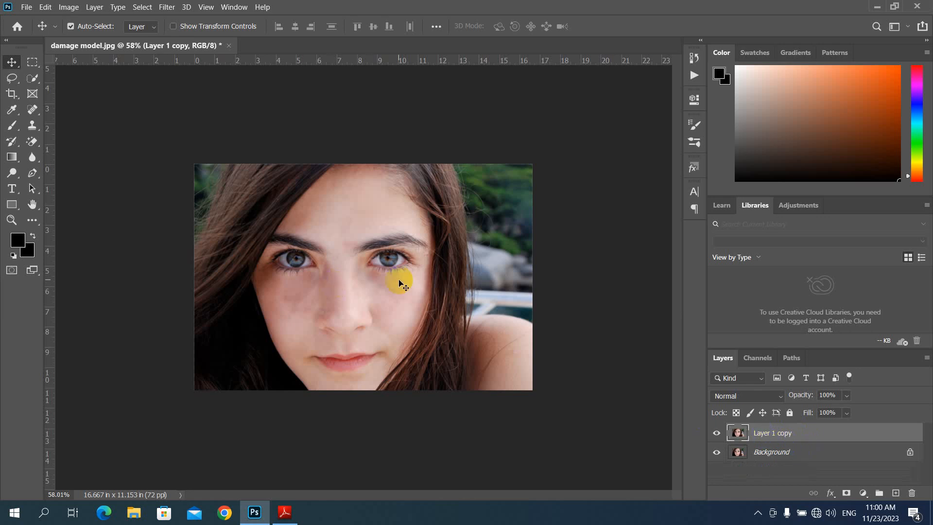
left_click(166, 7)
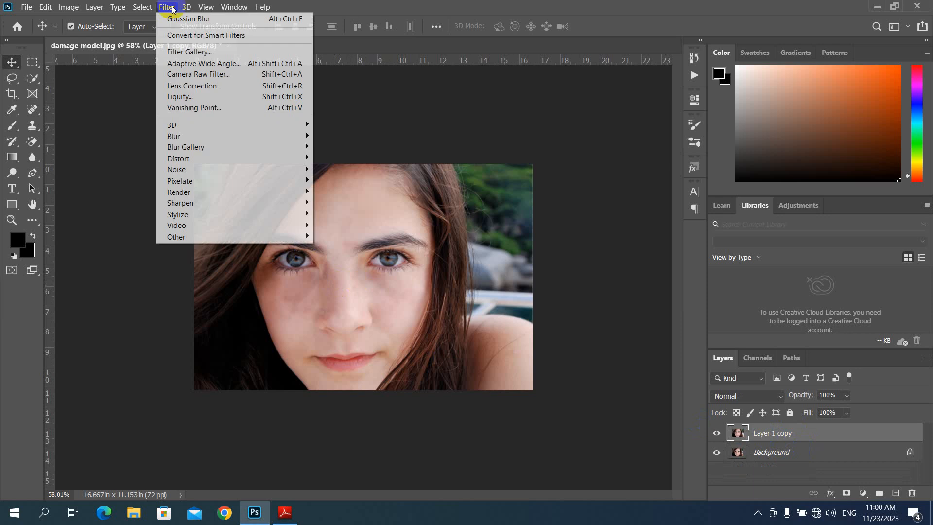
mouse_move(216, 236)
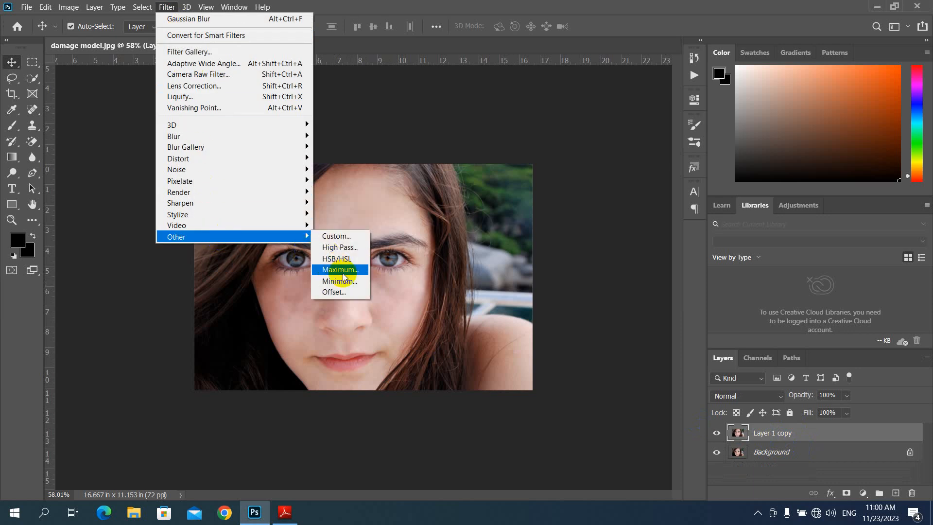
left_click(340, 247)
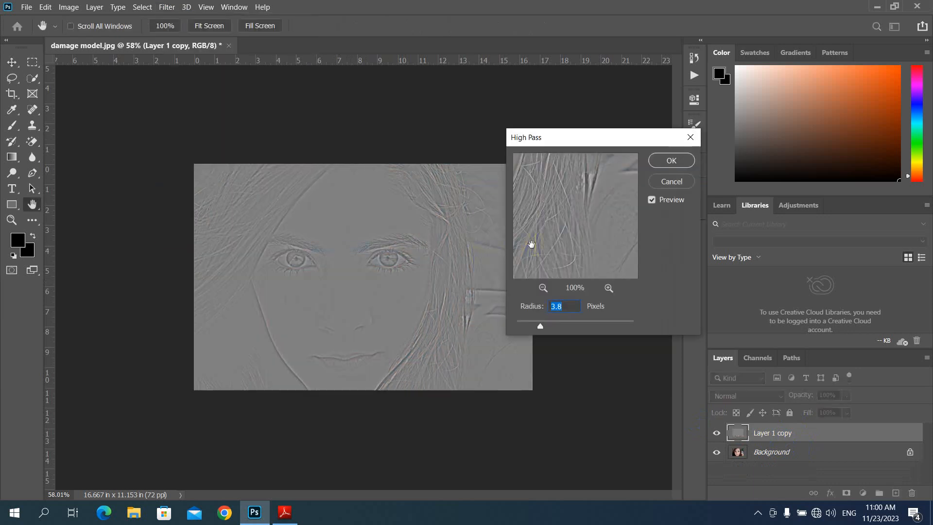
left_click(672, 182)
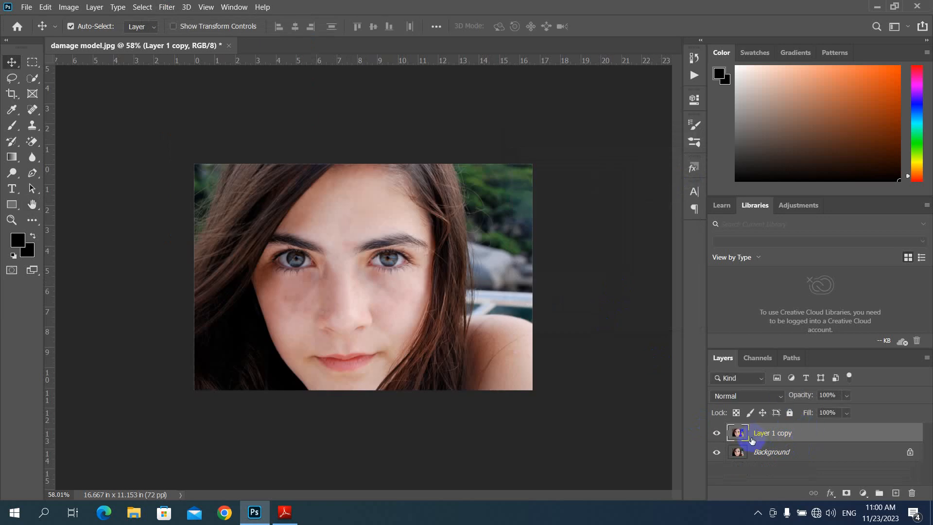
Step: Duplicate the merged layer and set the duplicate to Overlay blending at 18% opacity
key("ctrl+j")
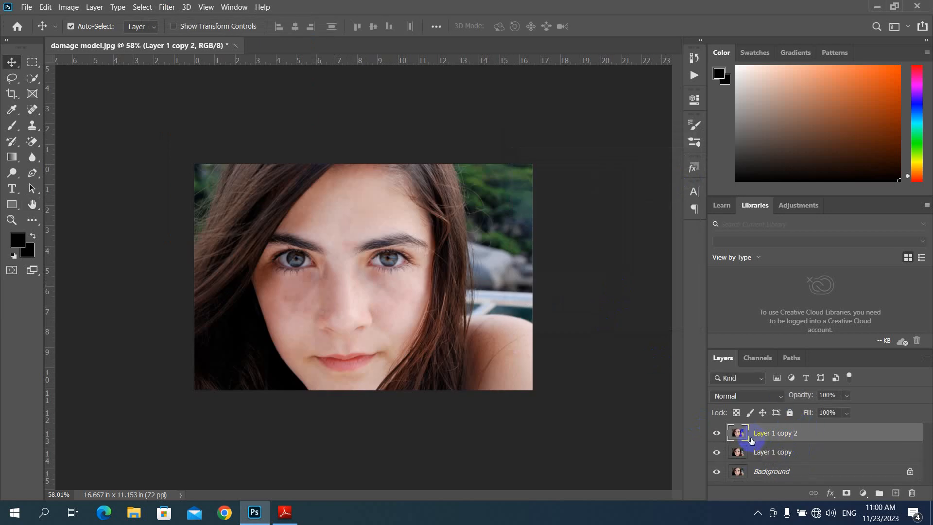
left_click(744, 397)
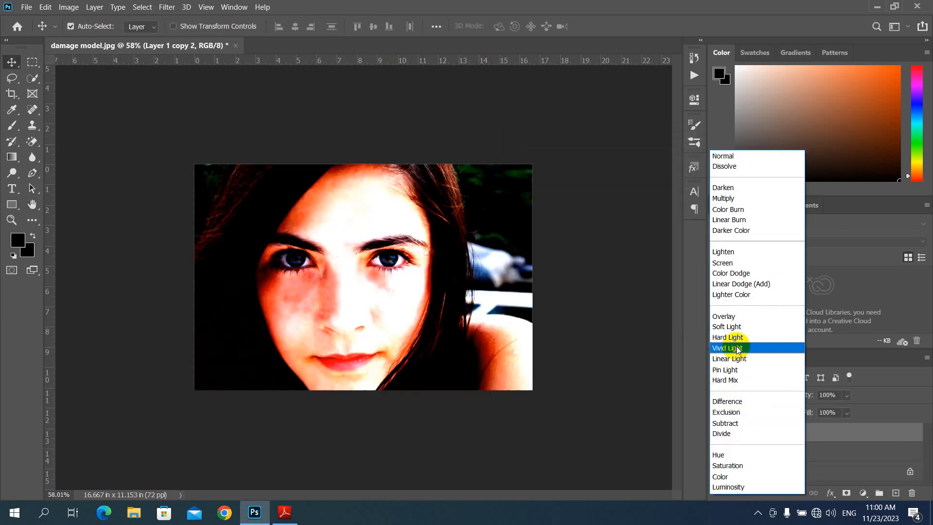
left_click(739, 319)
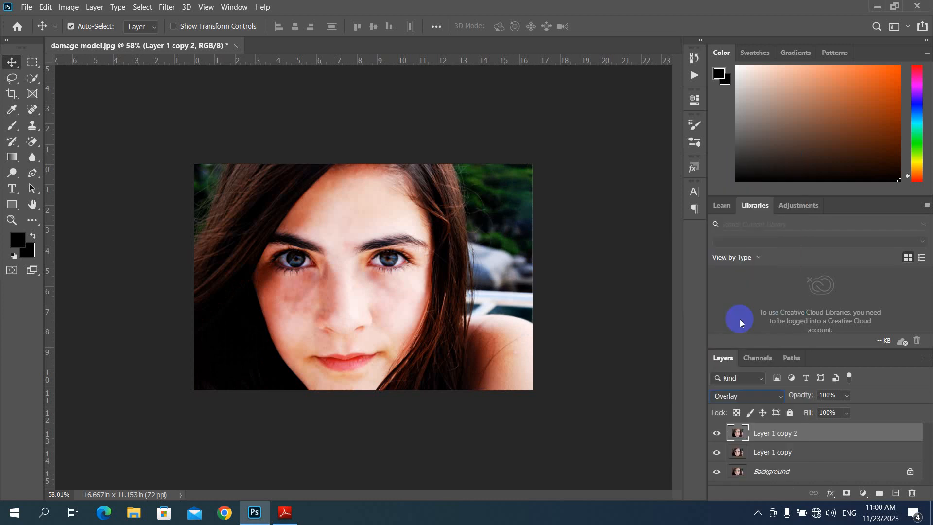
left_click(847, 396)
left_click_drag(836, 413, 815, 410)
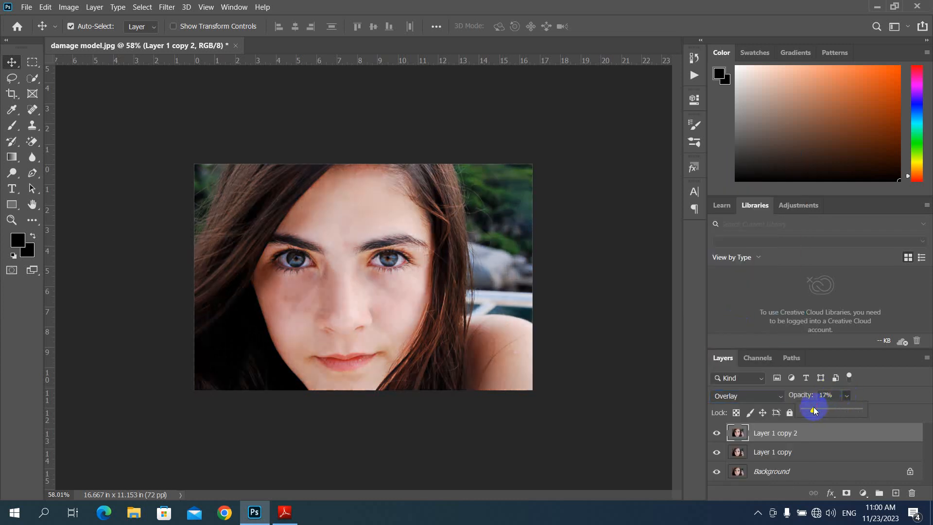
left_click(374, 247)
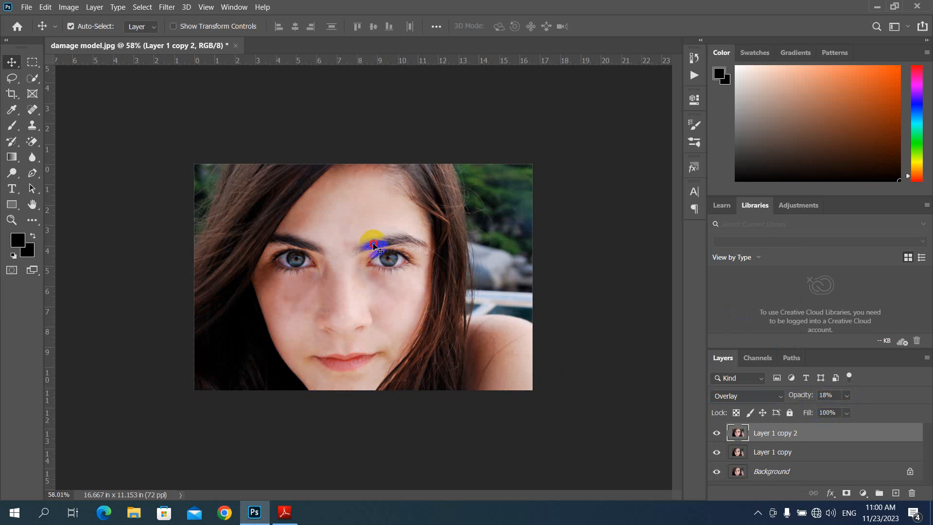
Step: Apply a High Pass filter with a 3.9-pixel radius to the Overlay layer and merge it with Layer 1 copy
left_click(166, 8)
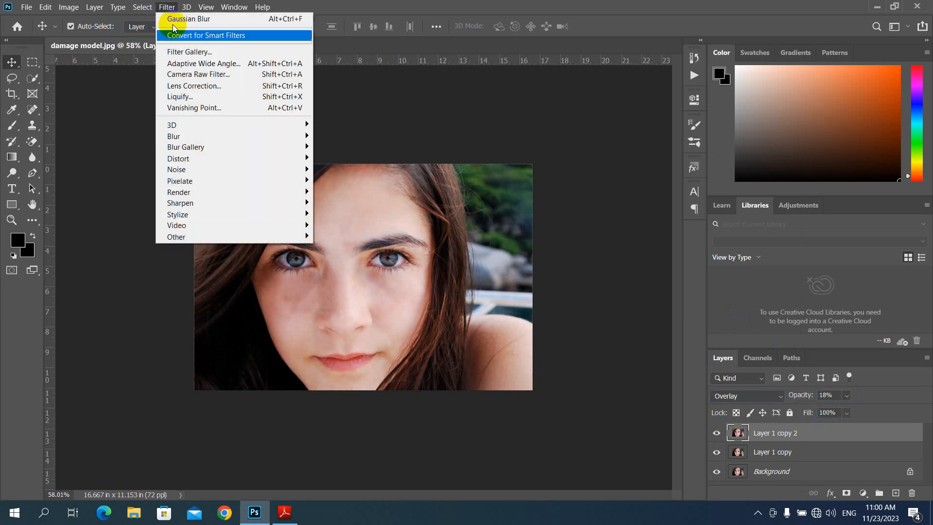
mouse_move(228, 237)
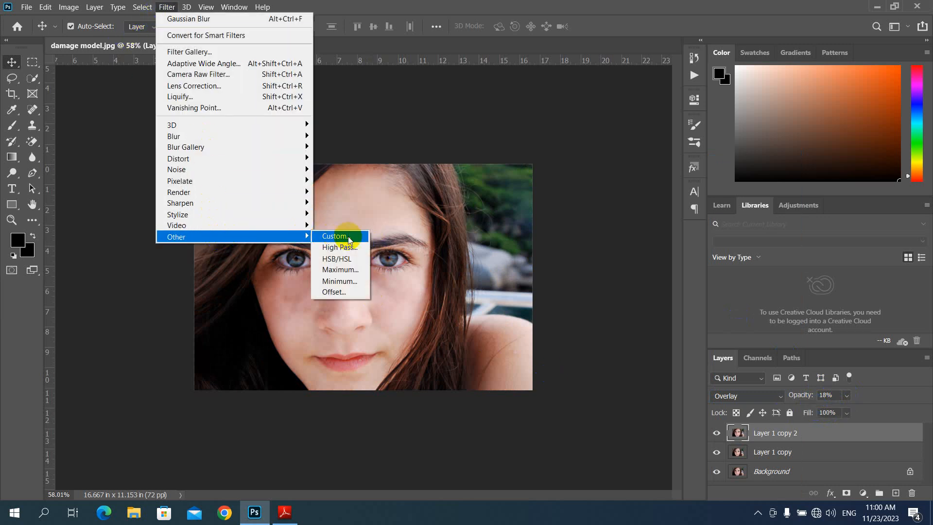
left_click(357, 247)
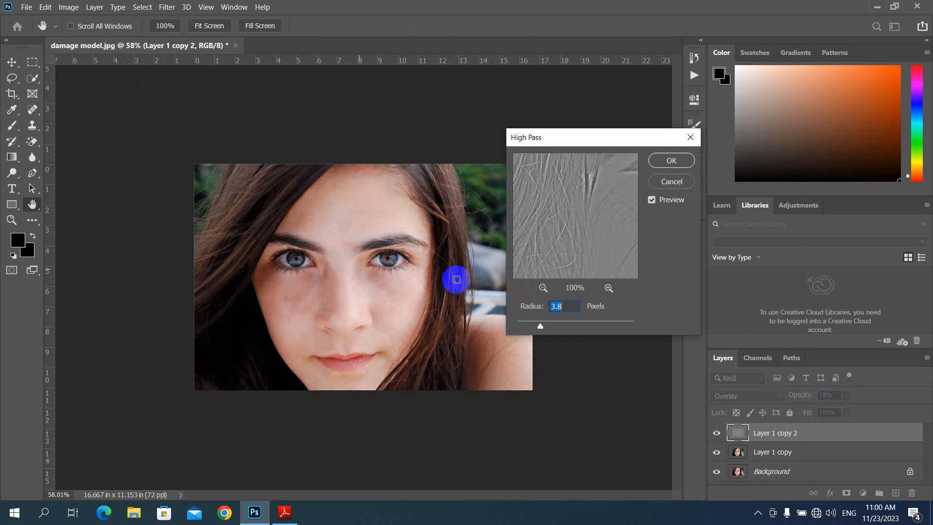
left_click_drag(540, 325, 543, 327)
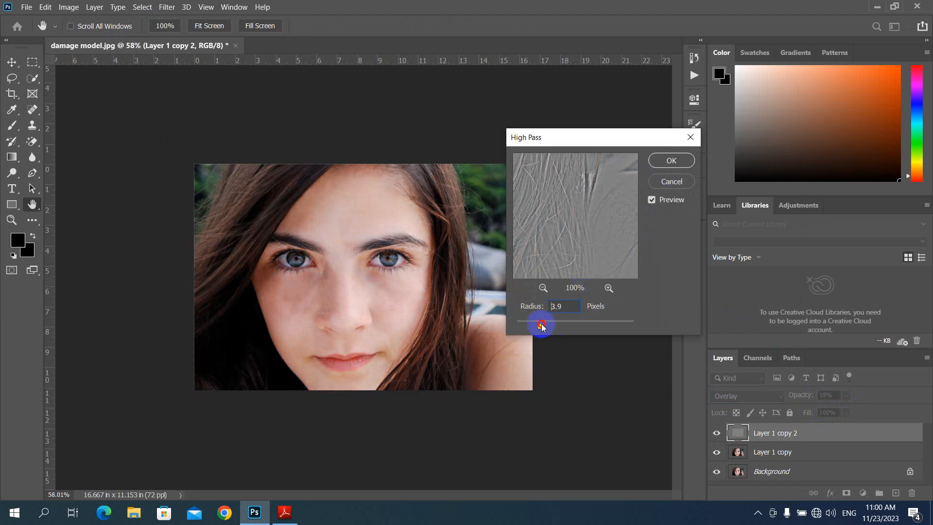
left_click(671, 160)
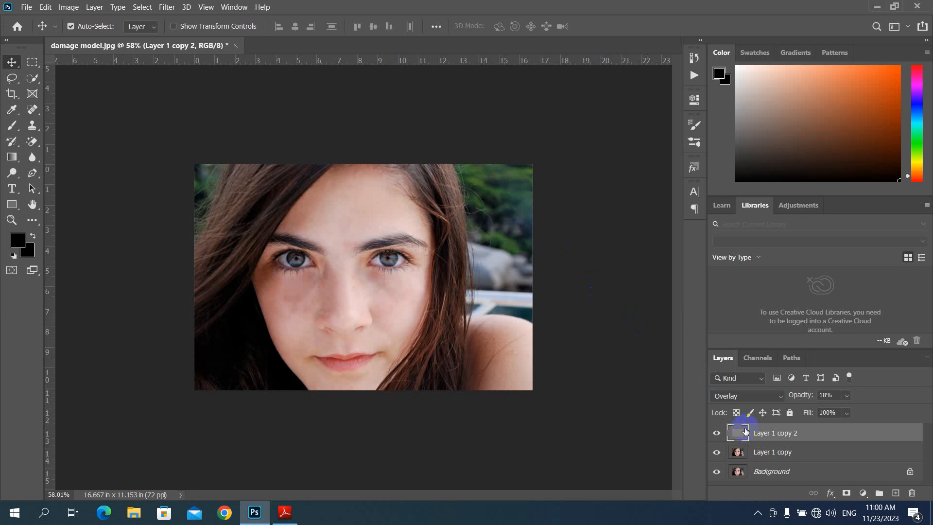
left_click(762, 453, "ctrl")
key("ctrl+e")
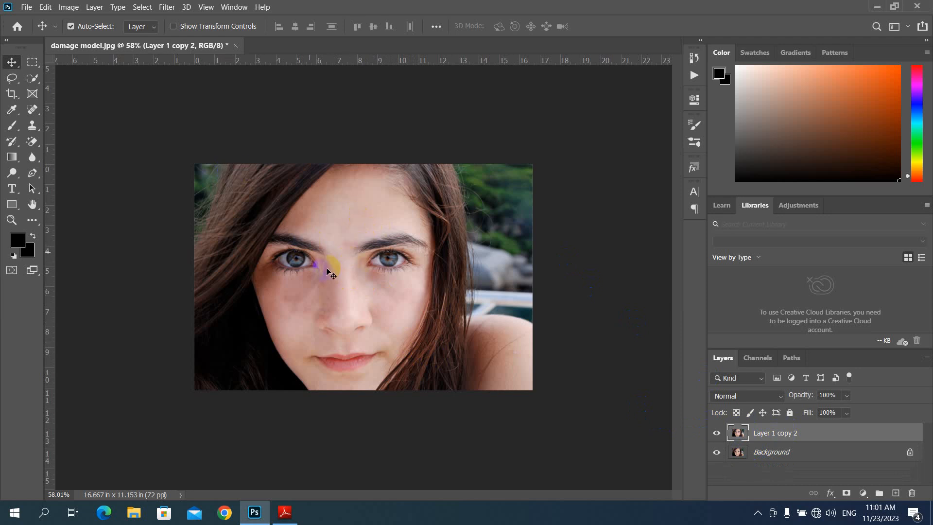
Step: Sharpen Layer 1 copy 2 with an Unsharp Mask of 18% amount, 9.8-pixel radius and threshold 0
left_click(166, 7)
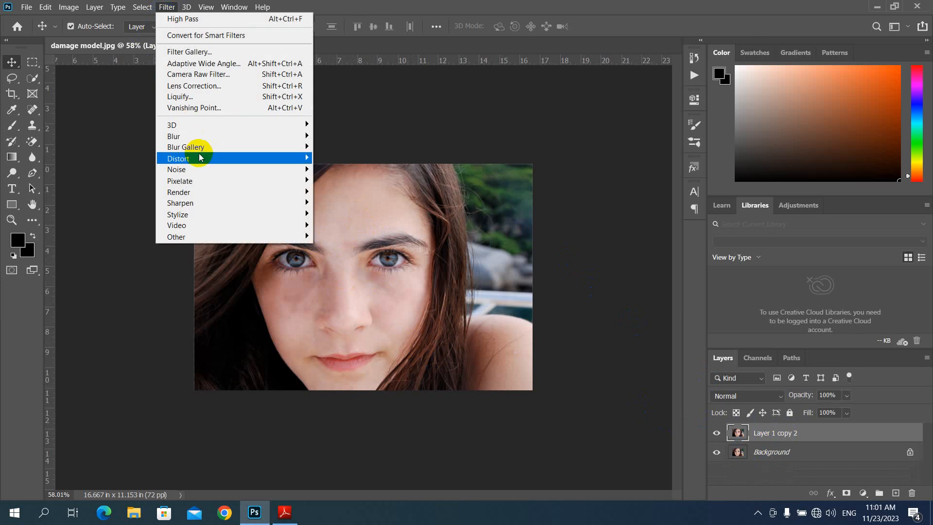
mouse_move(212, 203)
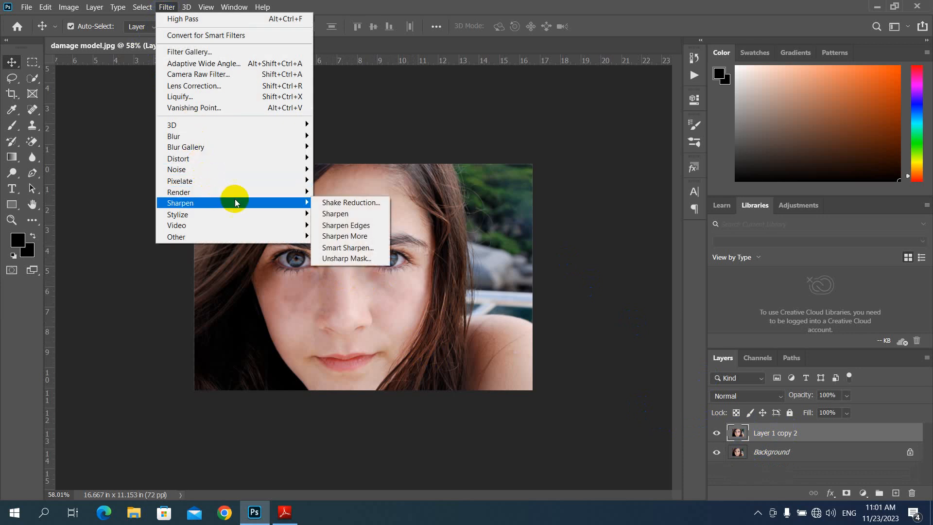
left_click(347, 259)
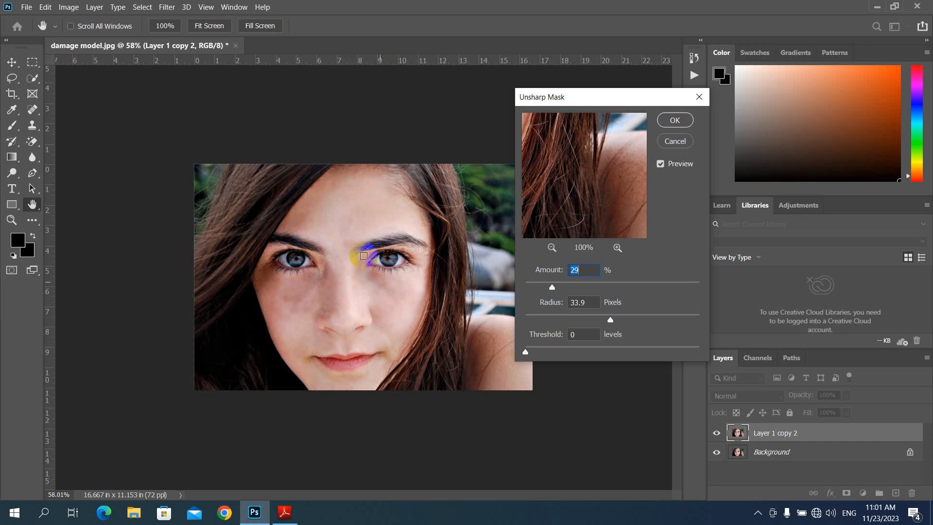
left_click(601, 321)
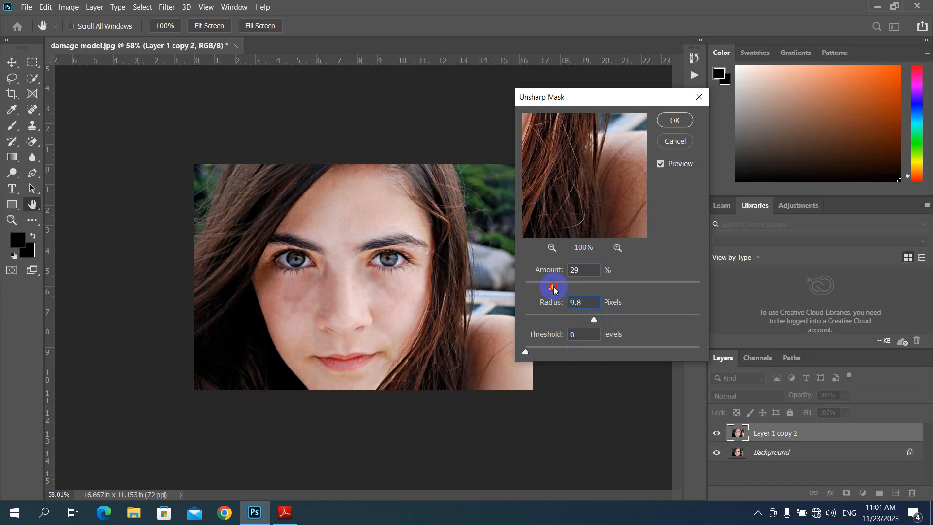
left_click_drag(552, 288, 543, 289)
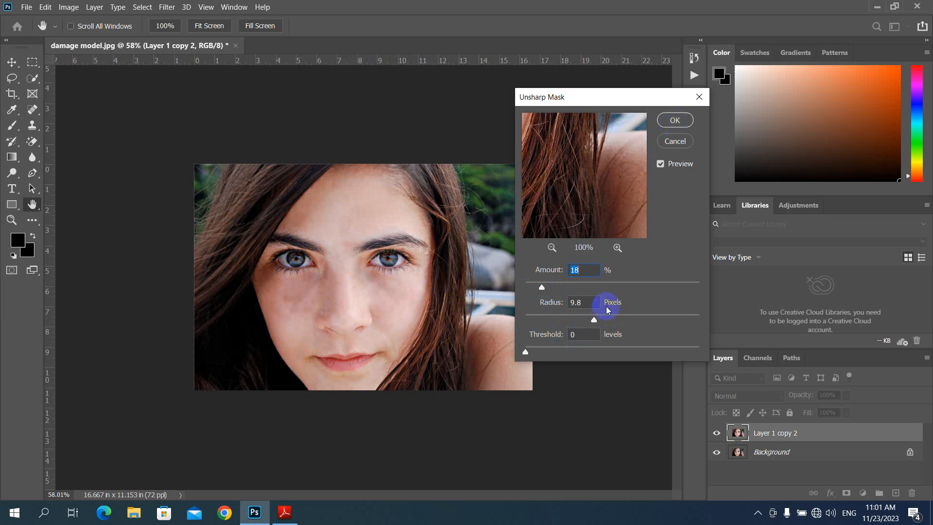
left_click(680, 118)
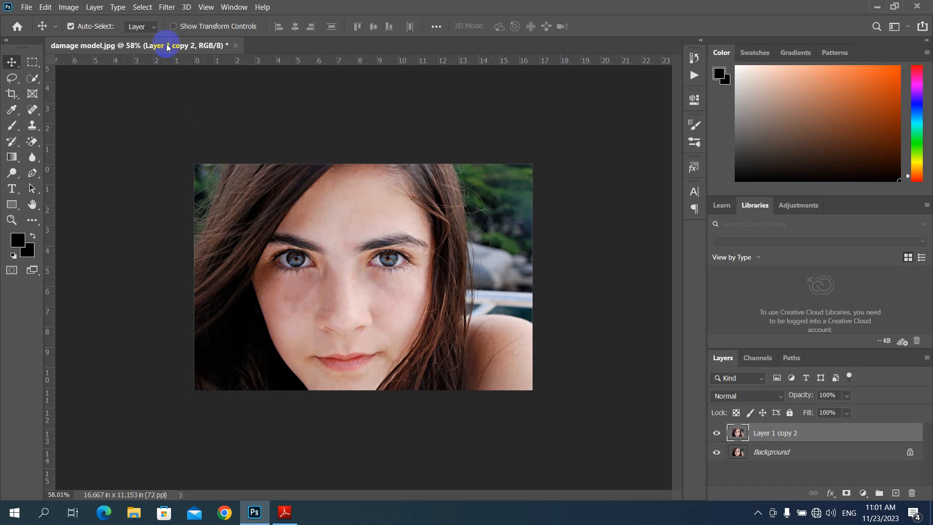
Step: Apply monochromatic Gaussian noise to Layer 1 copy 2, with the amount lowered to the minimum
left_click(167, 7)
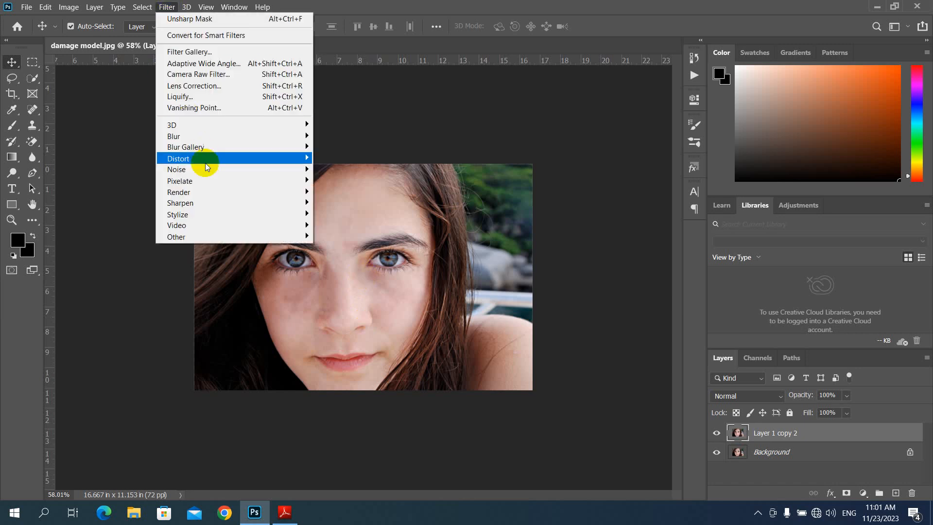
mouse_move(208, 169)
left_click(359, 172)
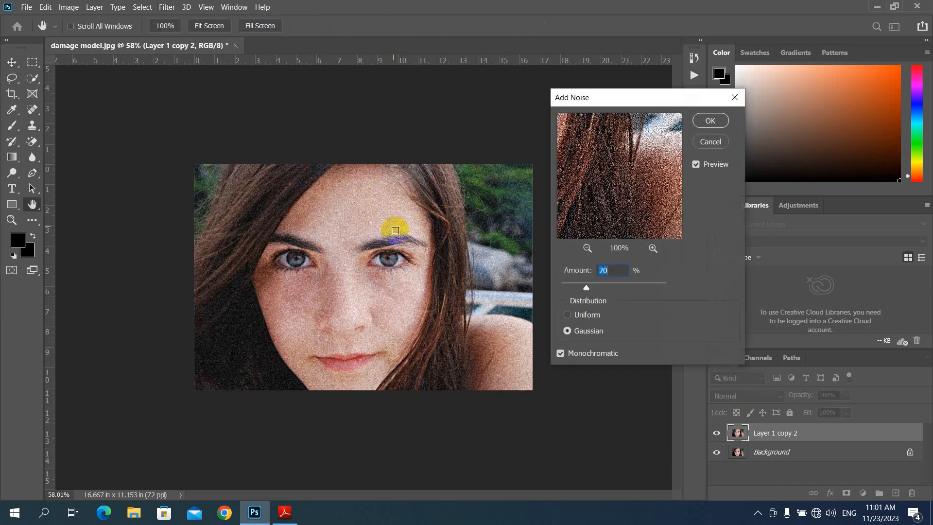
left_click_drag(587, 288, 562, 290)
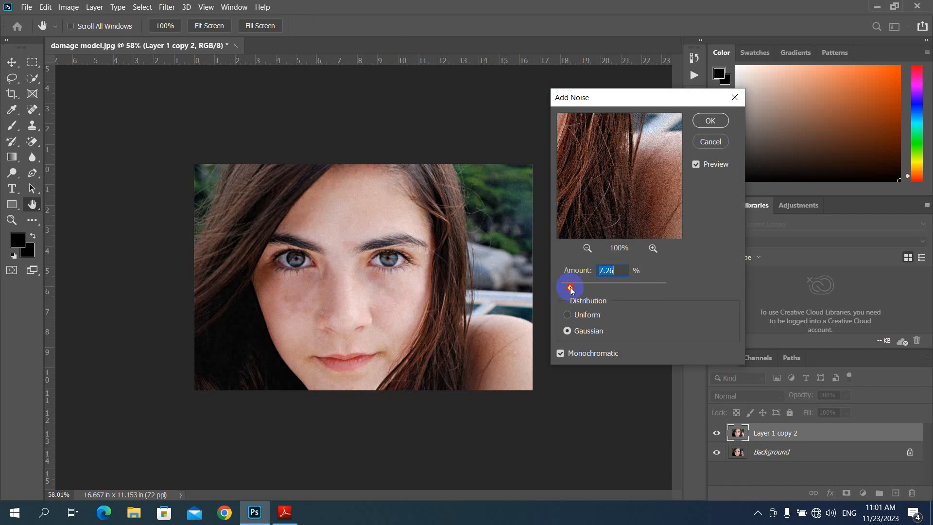
mouse_move(570, 289)
left_mouse_down()
mouse_move(254, 284)
mouse_move(311, 300)
mouse_move(568, 289)
left_mouse_up()
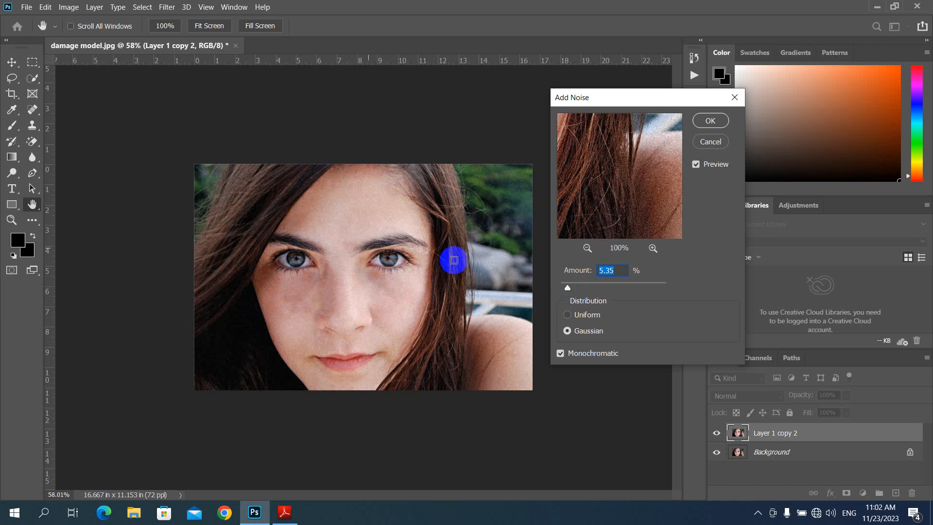
left_click_drag(567, 288, 556, 292)
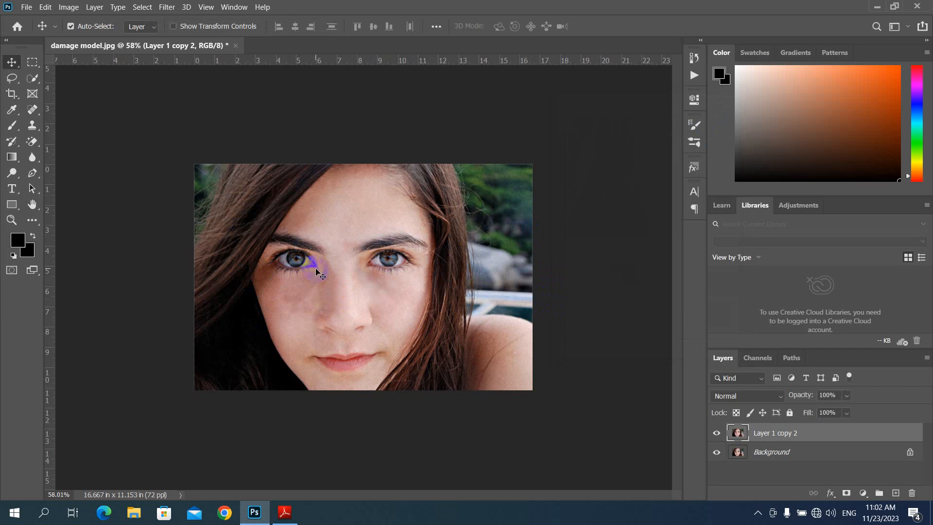
Step: Examine the retouched skin around the eyes, nose and cheeks, and compare it with the original by toggling Layer 1 copy 2's visibility
scroll(316, 272, "up", 4)
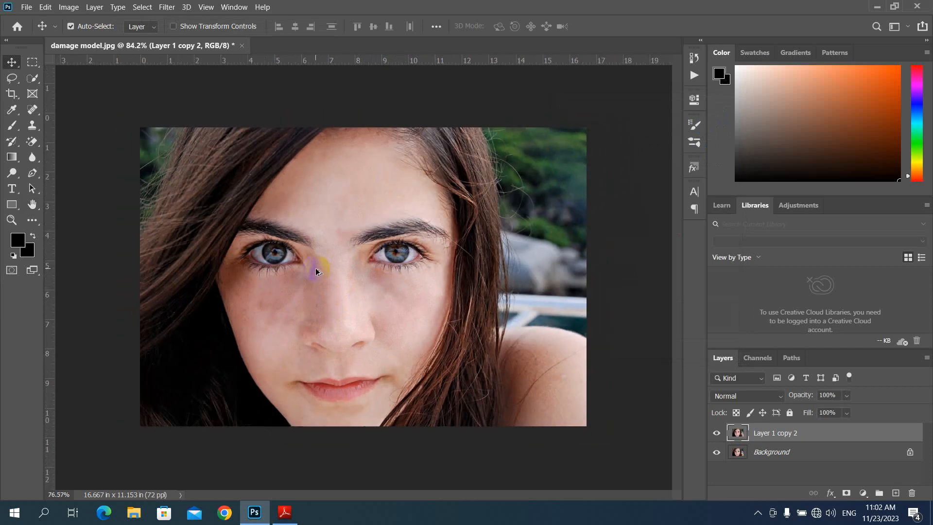
scroll(316, 272, "down", 3)
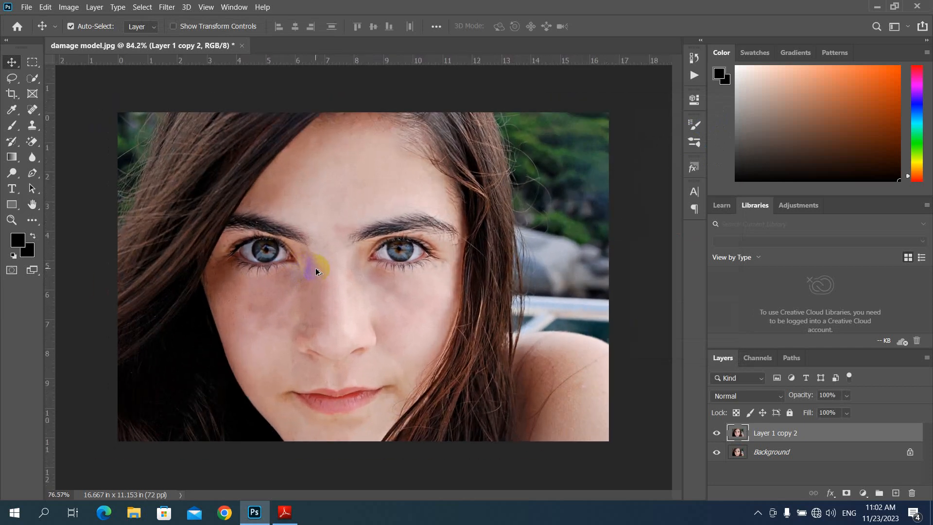
scroll(316, 273, "up", 1)
scroll(321, 277, "down", 2)
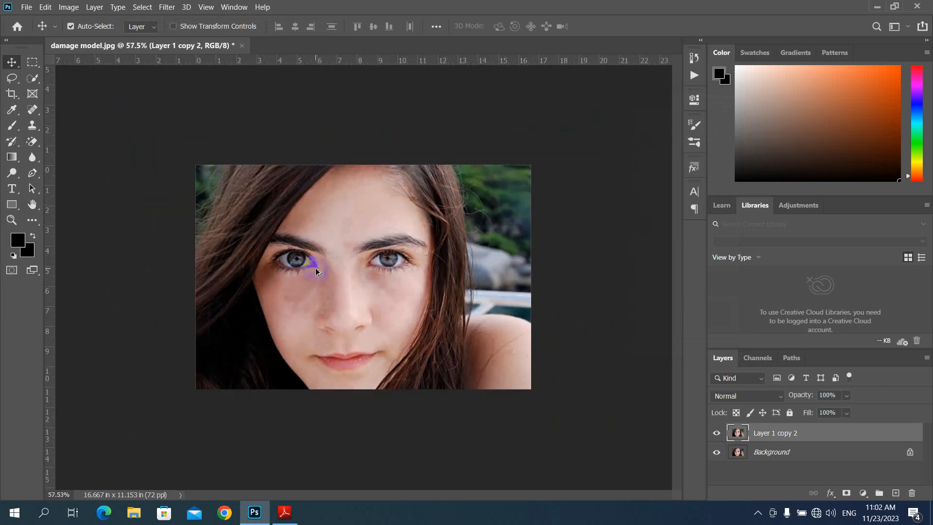
scroll(340, 286, "up", 2)
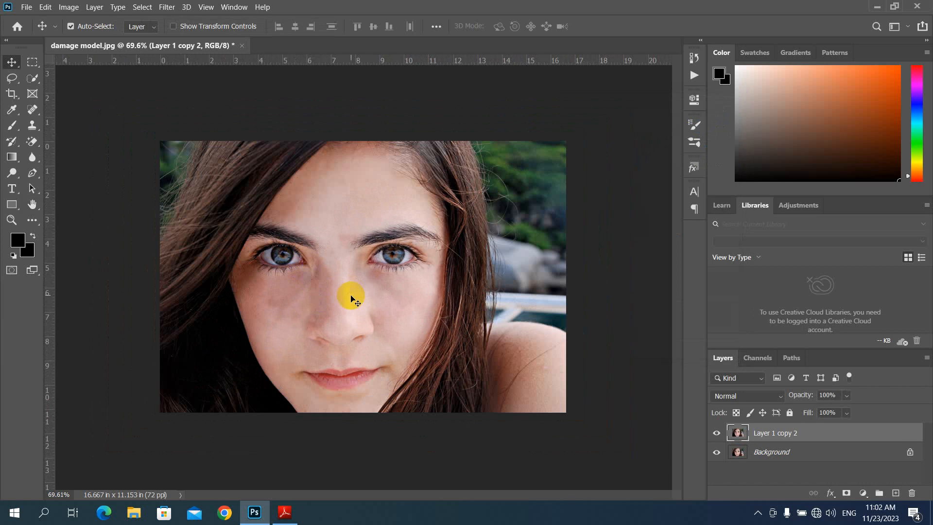
left_click_drag(351, 296, 311, 273)
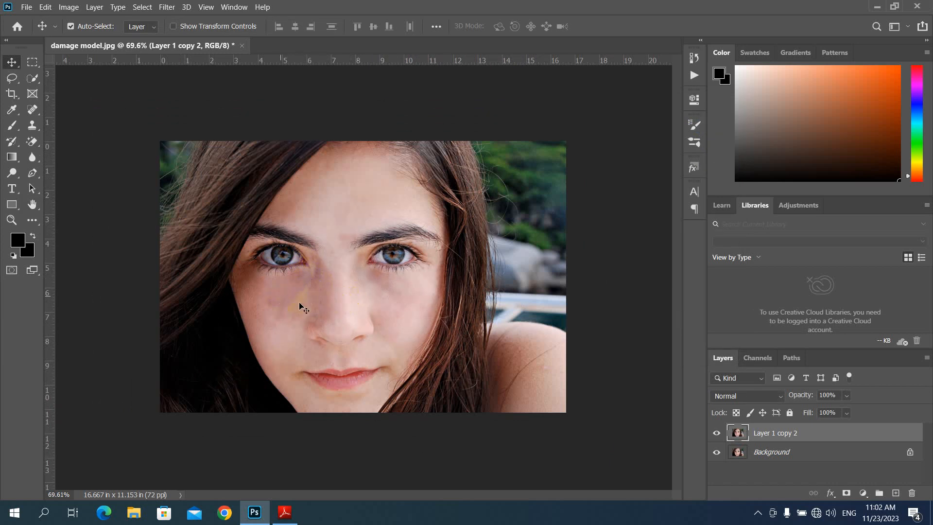
left_click_drag(369, 304, 369, 306)
left_click(315, 270)
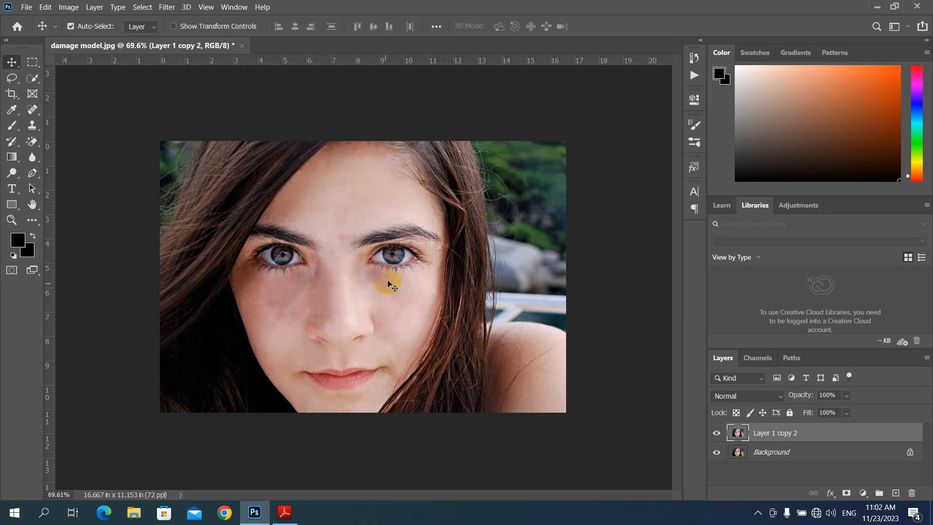
left_click(326, 297)
left_click(316, 298)
left_click(304, 301)
left_click(717, 432)
left_click(718, 433)
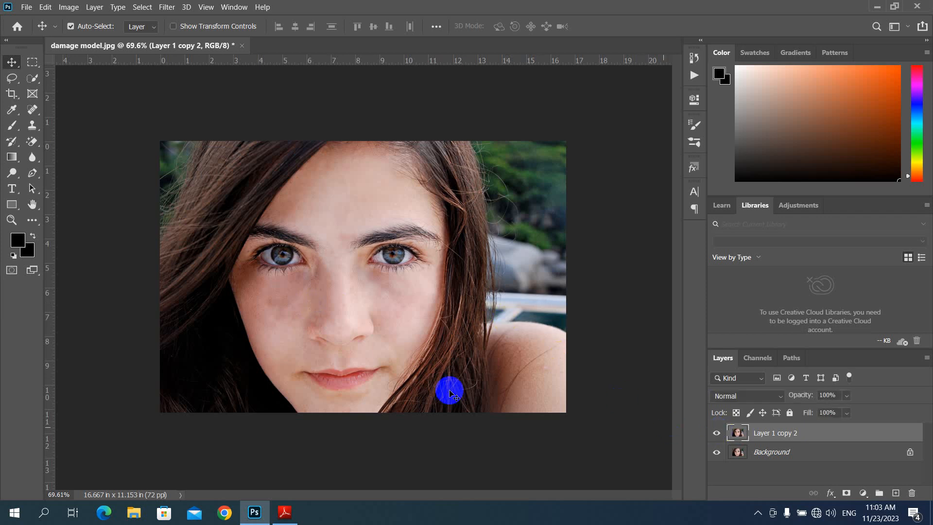